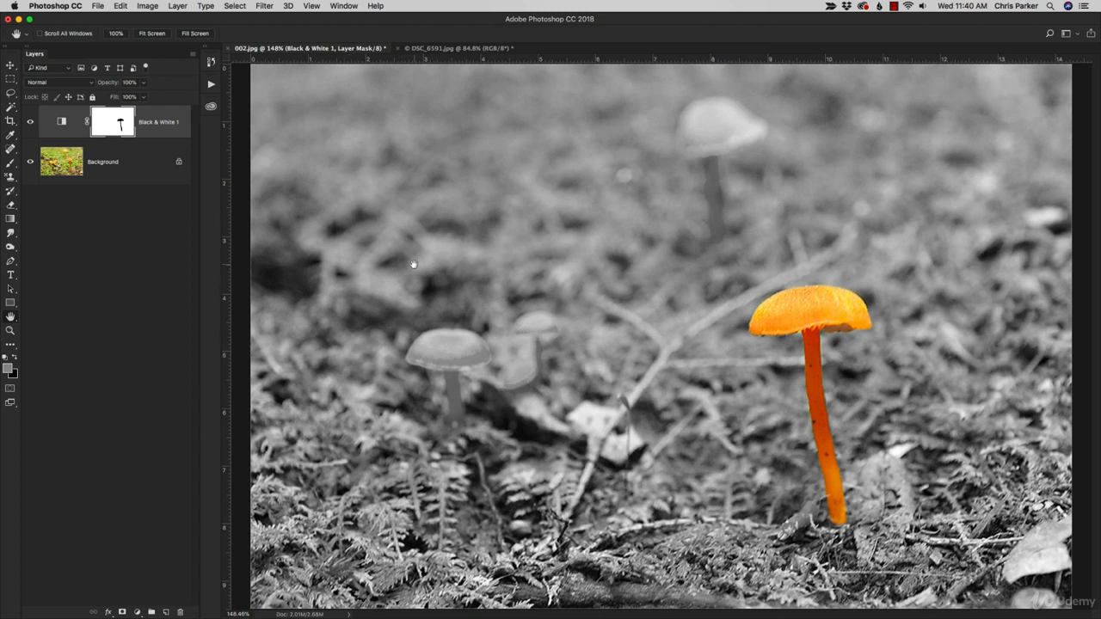
Step: Look at the DSC_6591.jpg document, return to 002.jpg and activate the Gradient tool
left_click(422, 49)
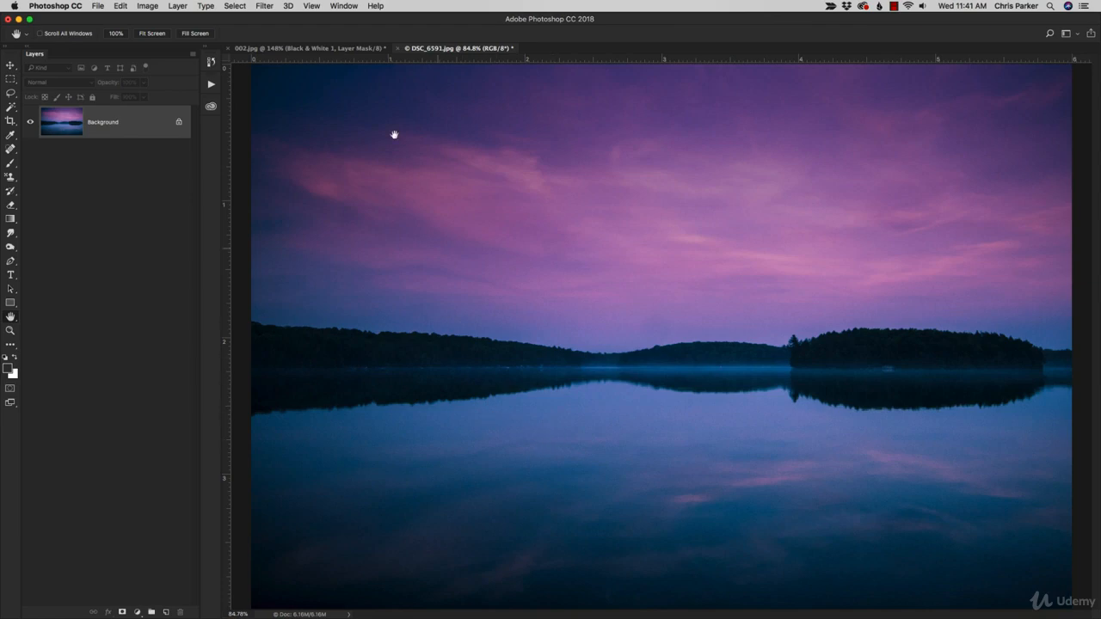
left_click(331, 48)
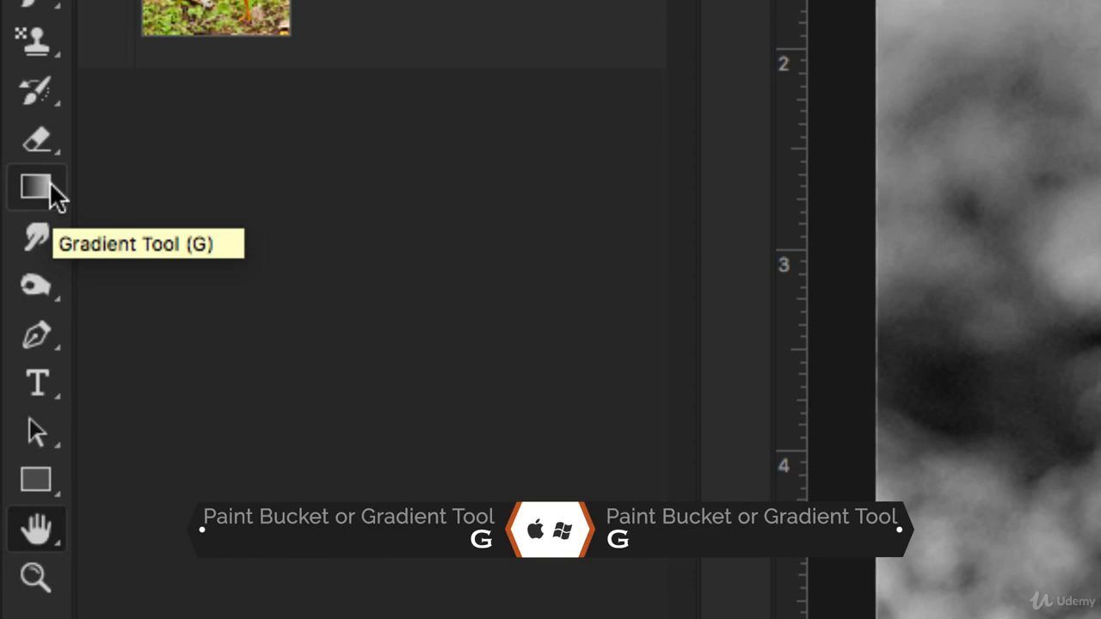
left_click(53, 195)
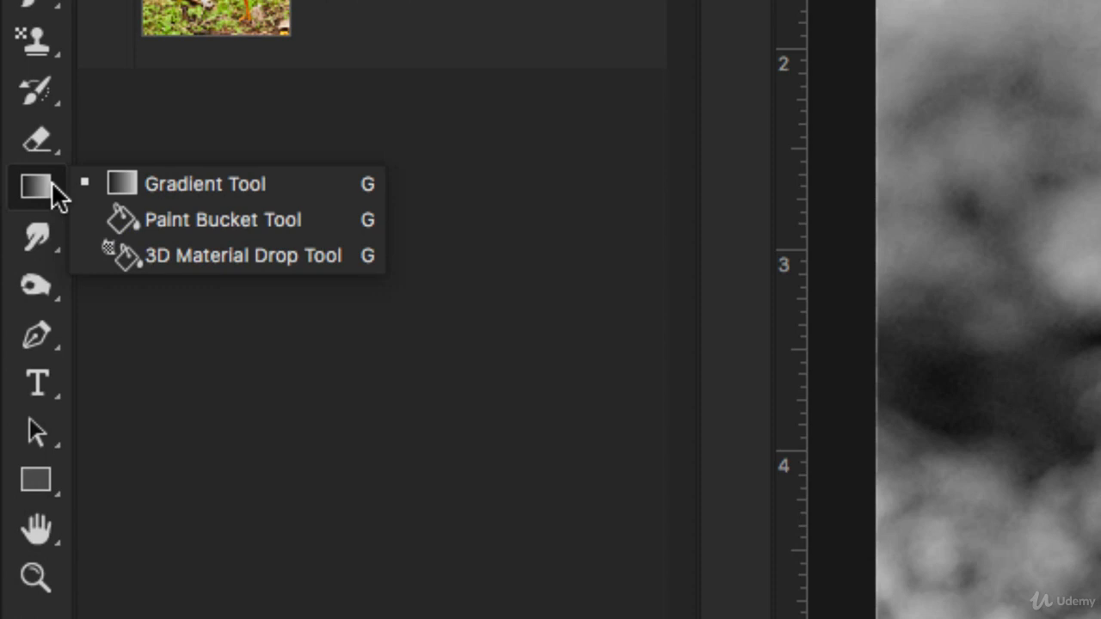
left_click(140, 222)
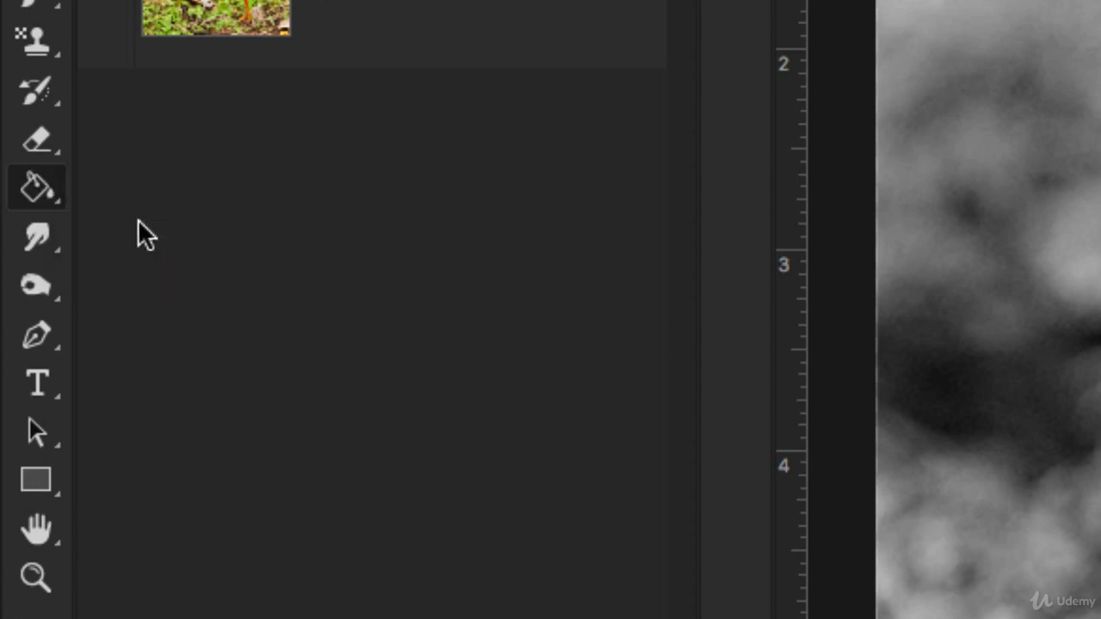
left_click(62, 207)
left_click(27, 196)
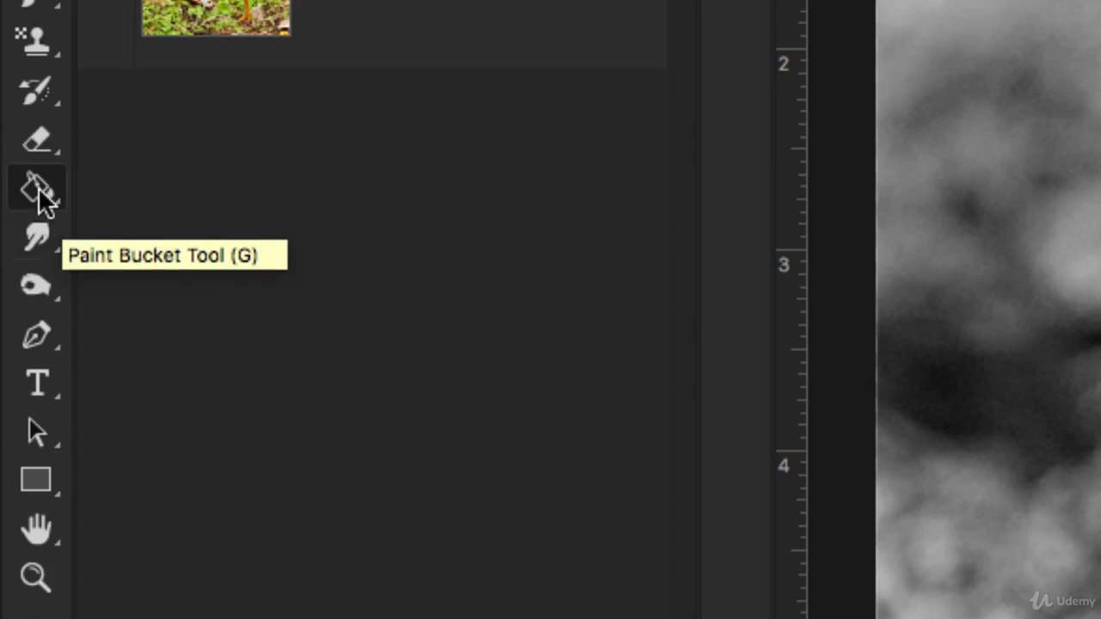
left_click(38, 195)
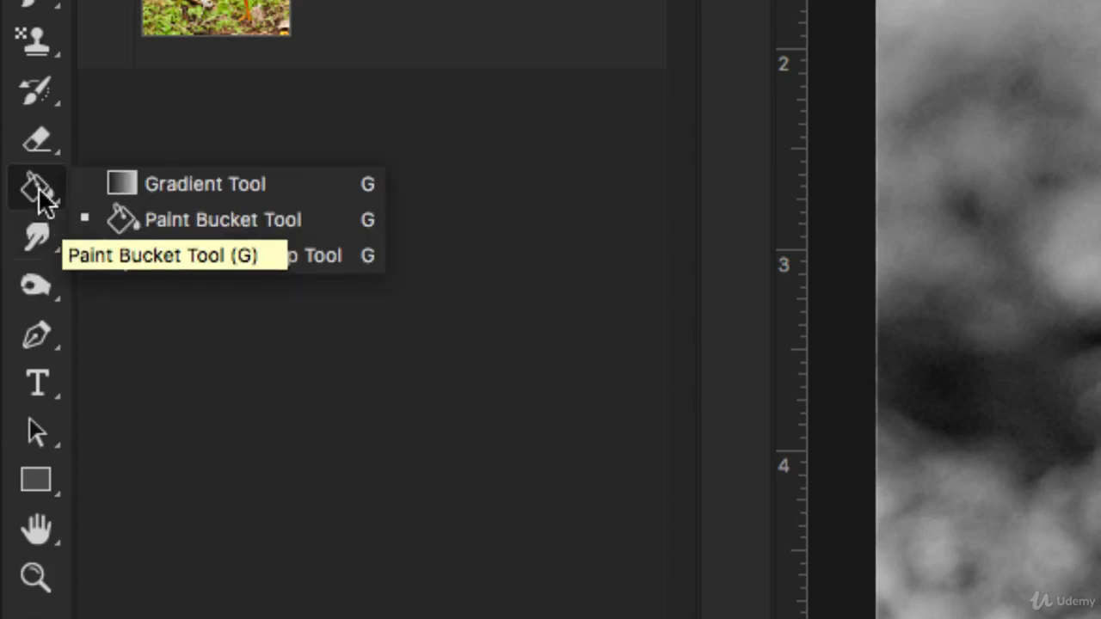
left_click(150, 185)
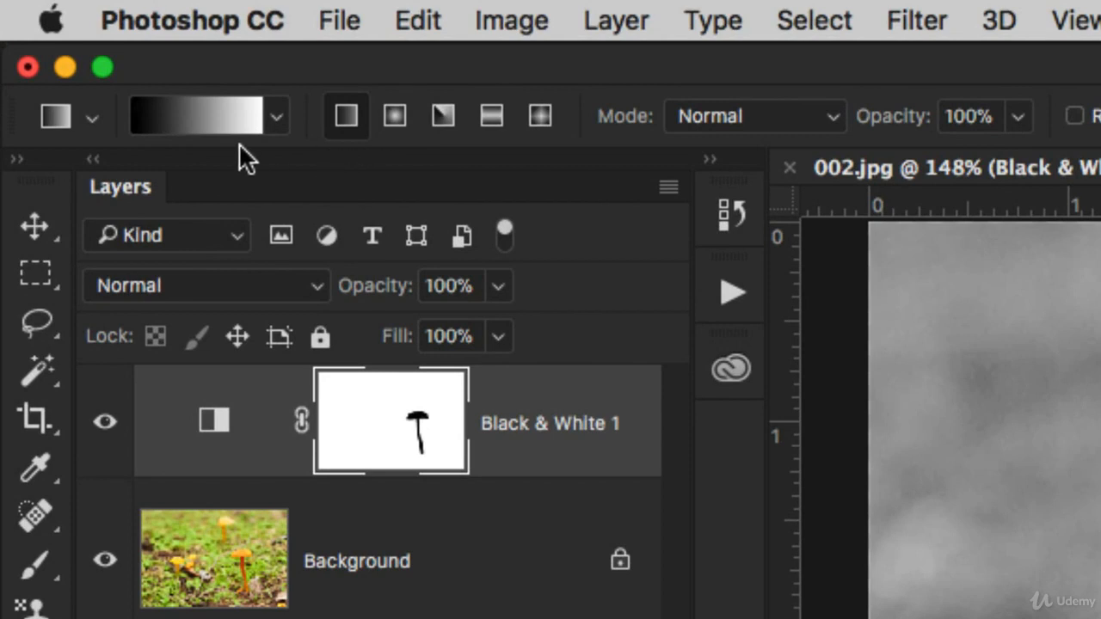
Step: Set the Gradient tool's opacity to 50% and restore it to 100%
left_click(1018, 116)
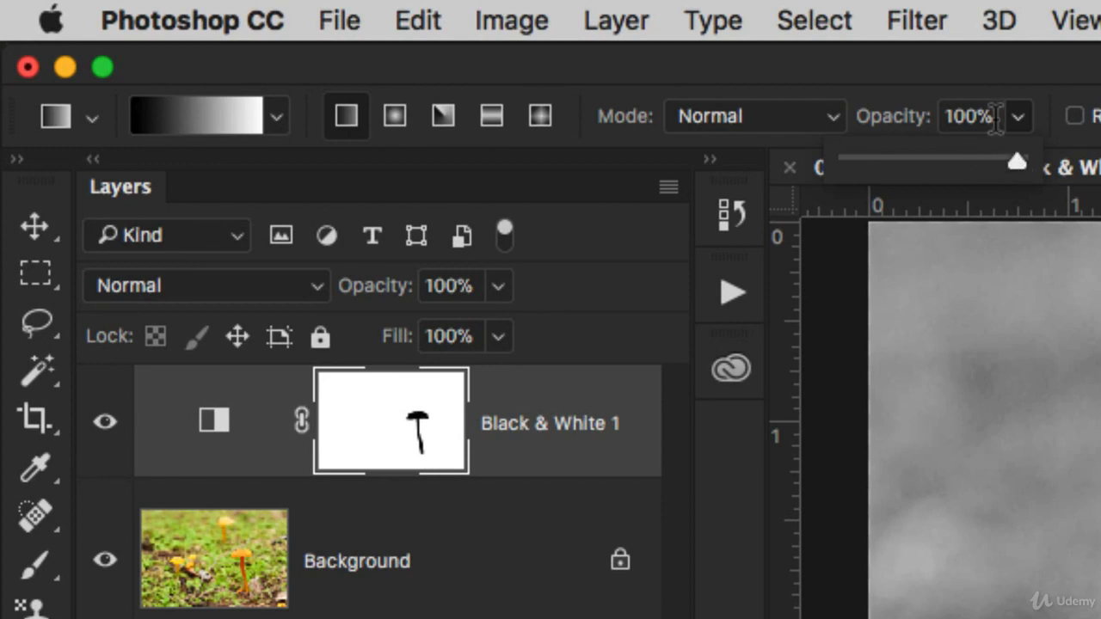
left_click(960, 53)
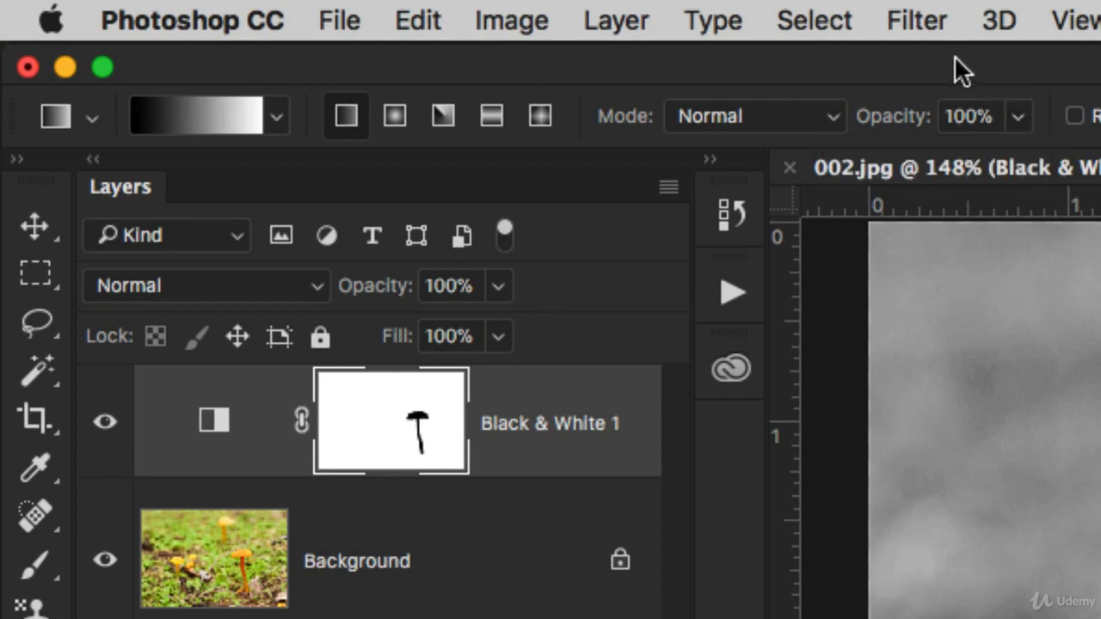
key("5")
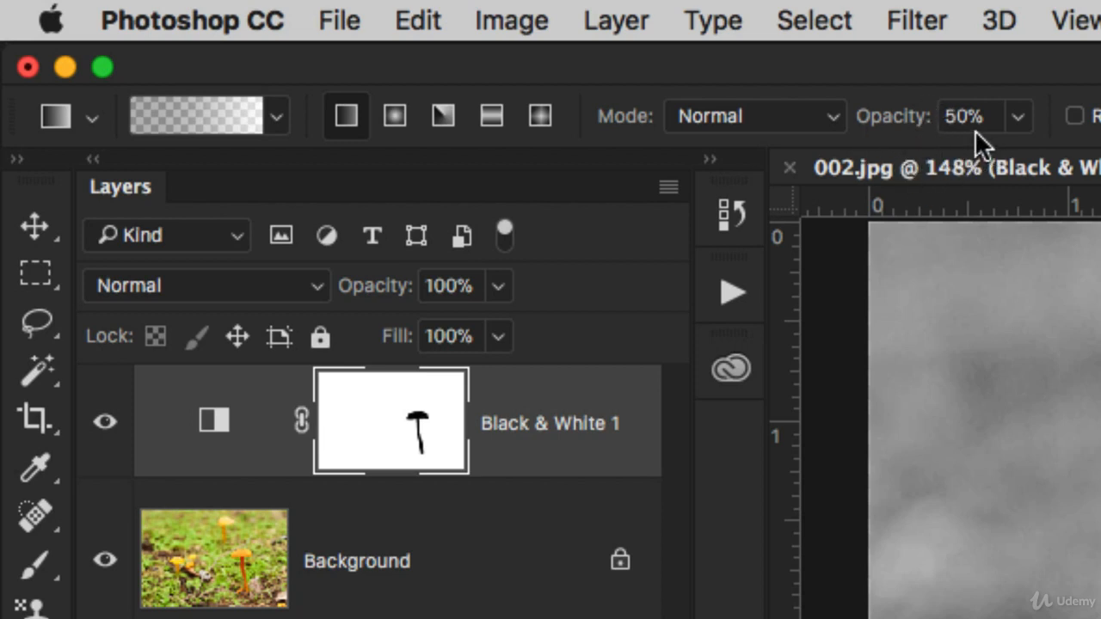
key("0")
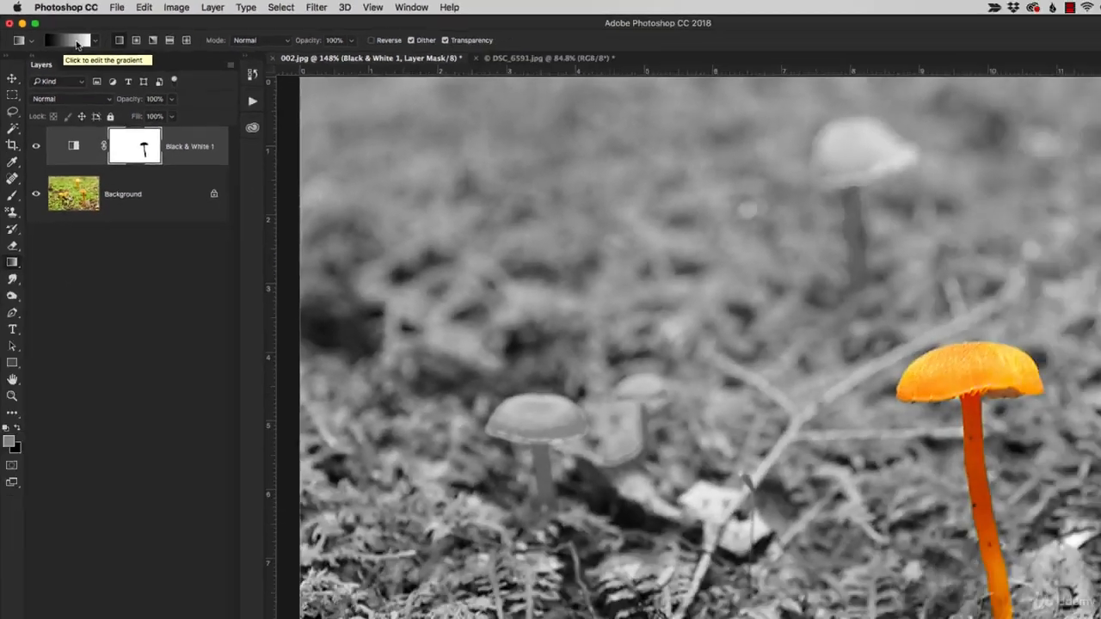
Step: Confirm the Black, White gradient in the Gradient Editor
left_click(213, 118)
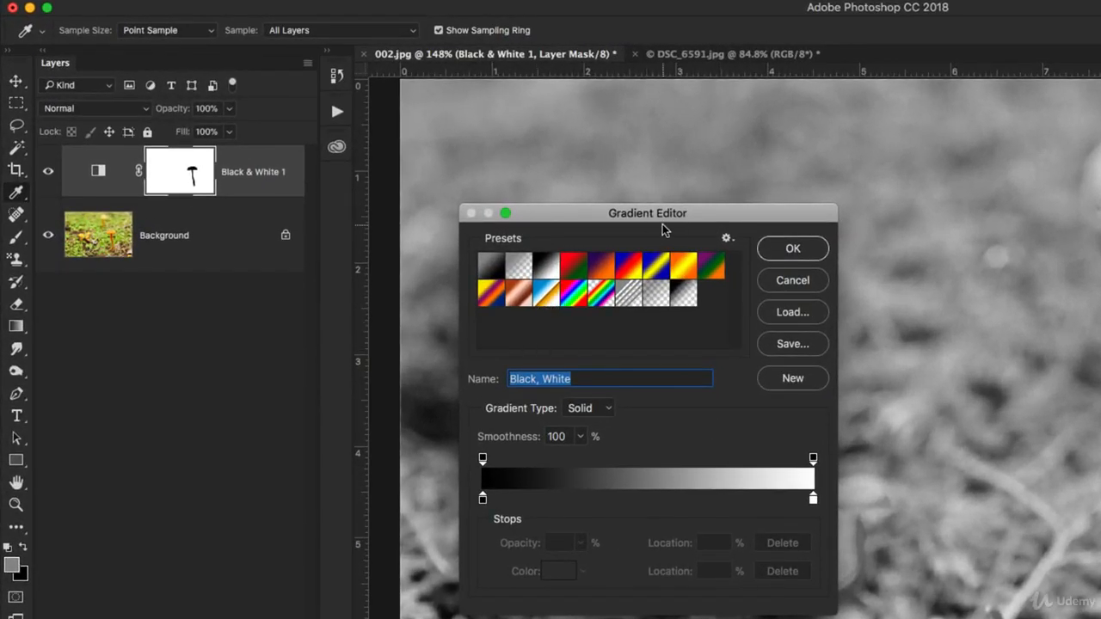
left_click(778, 280)
left_click(93, 32)
left_click(792, 249)
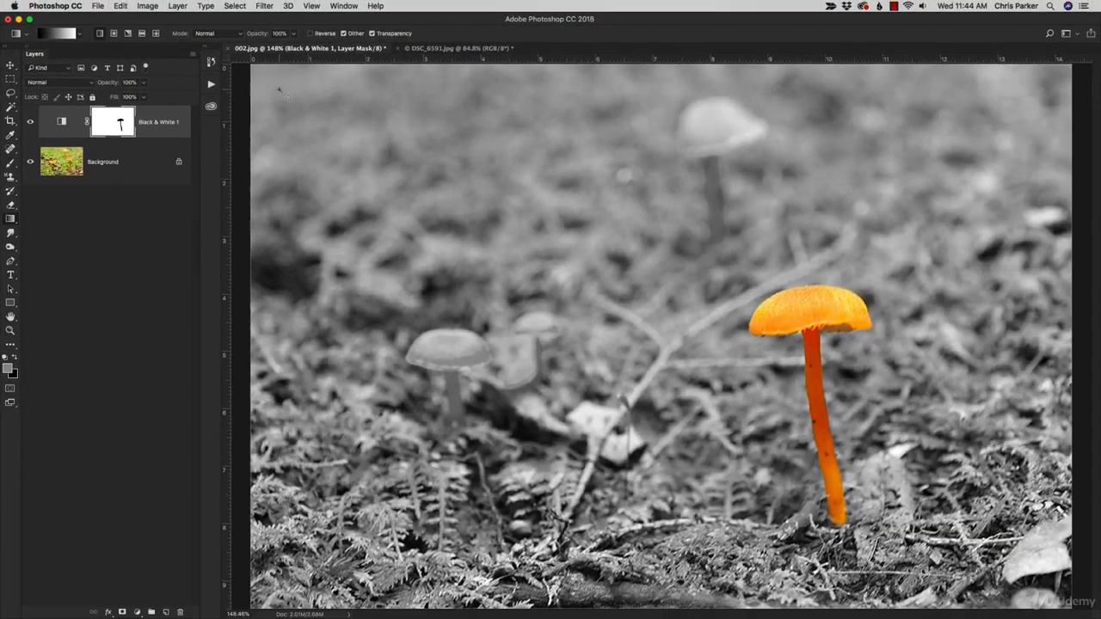
Step: Draw a long diagonal black-to-white gradient on the Black & White 1 mask, and replace it with a shorter one starting at the image's upper-left corner
left_click_drag(444, 120, 823, 404)
left_click_drag(514, 266, 793, 423)
left_click_drag(794, 423, 794, 425)
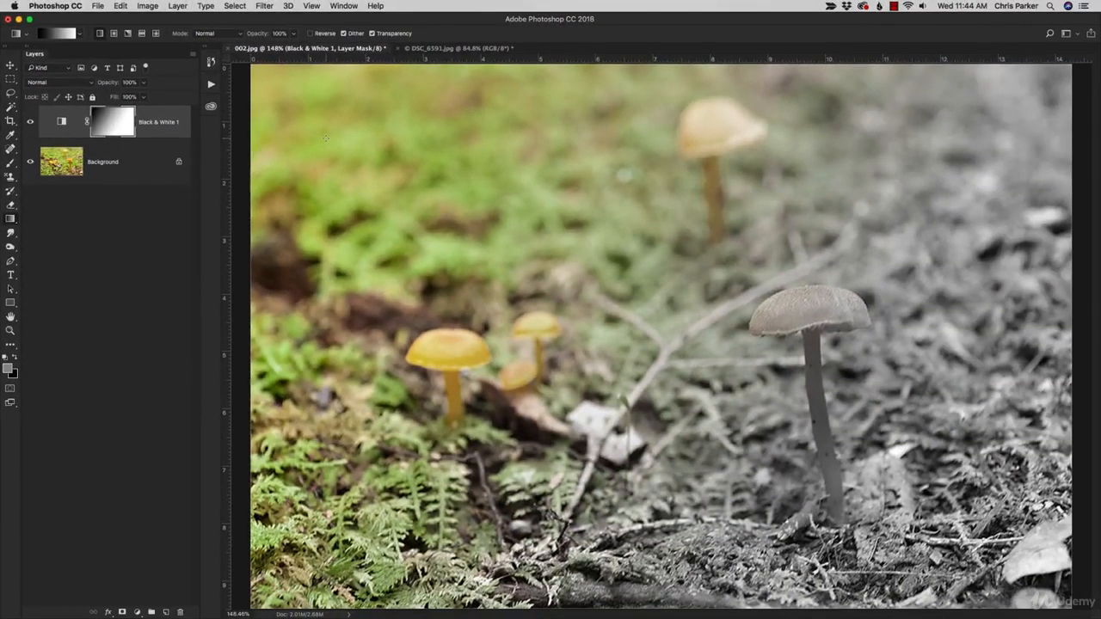
left_click_drag(265, 76, 315, 248)
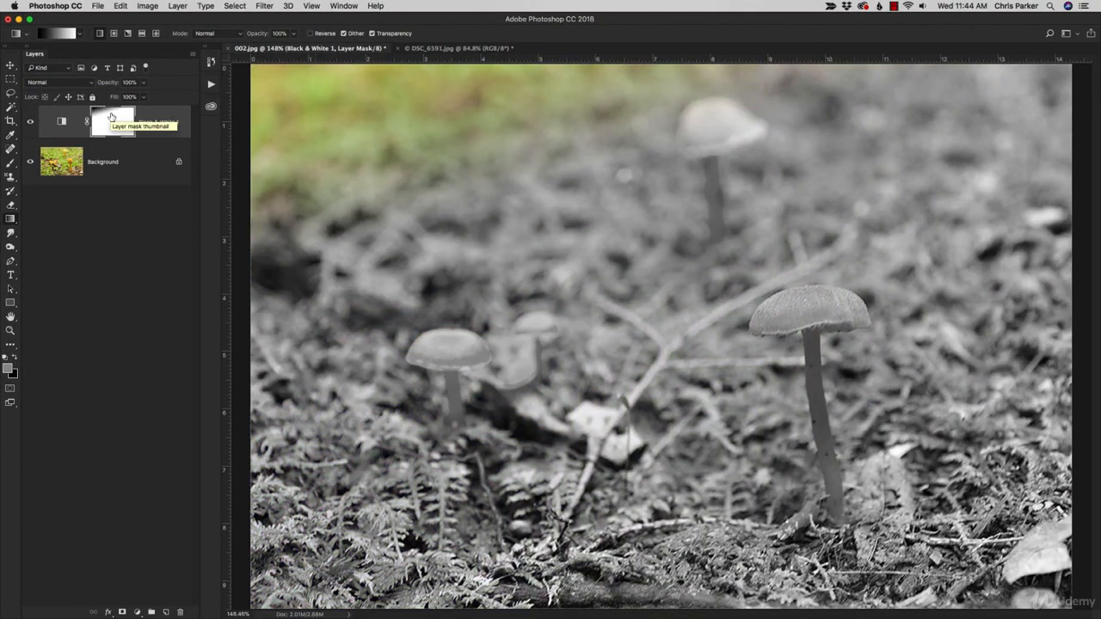
Step: Revert the document in the history to the last Master Opacity Change, before both mask gradients
left_click(211, 63)
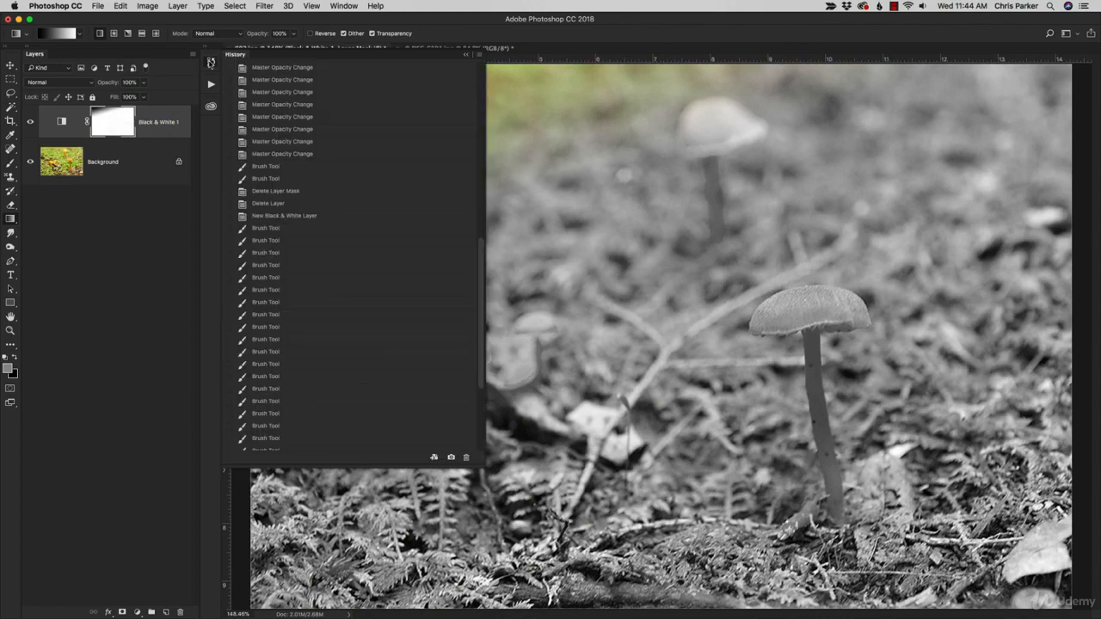
scroll(279, 367, "down", 5)
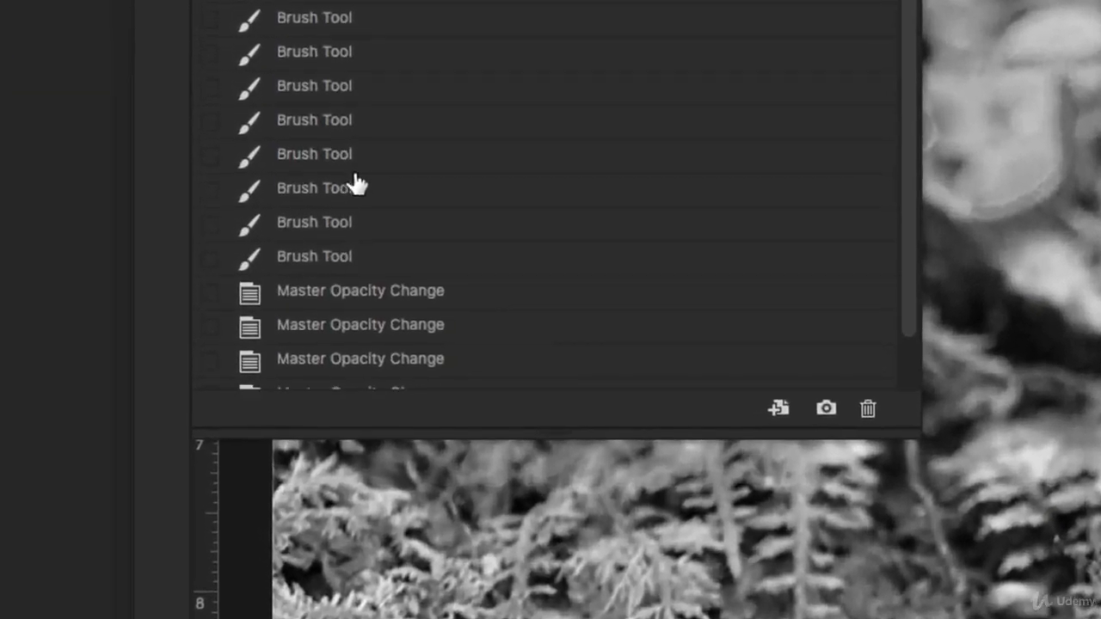
scroll(355, 198, "down", 3)
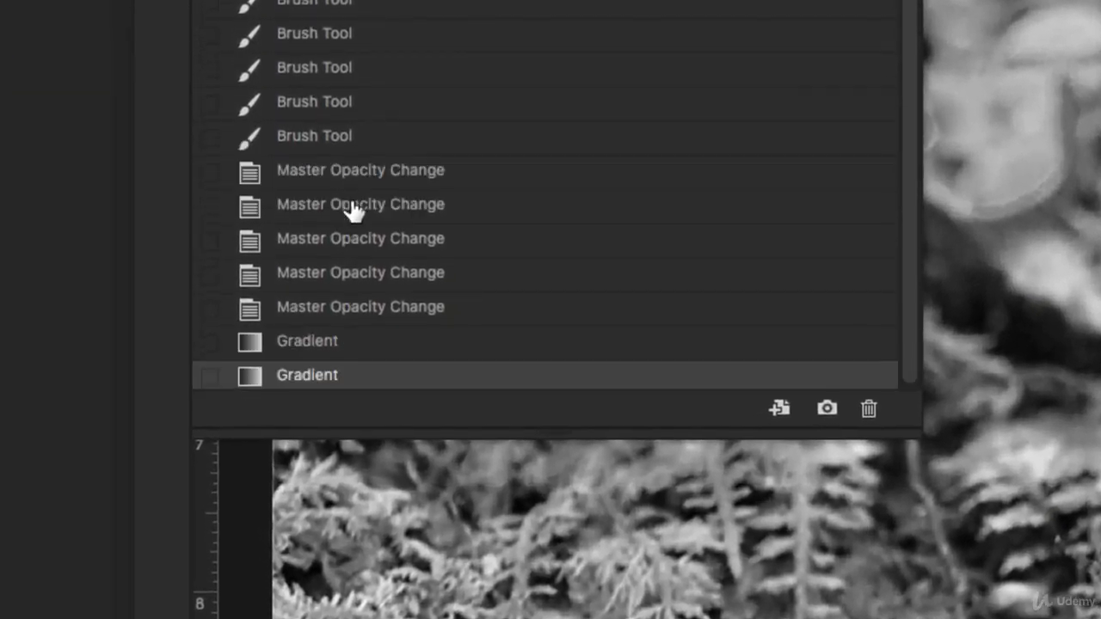
left_click(348, 309)
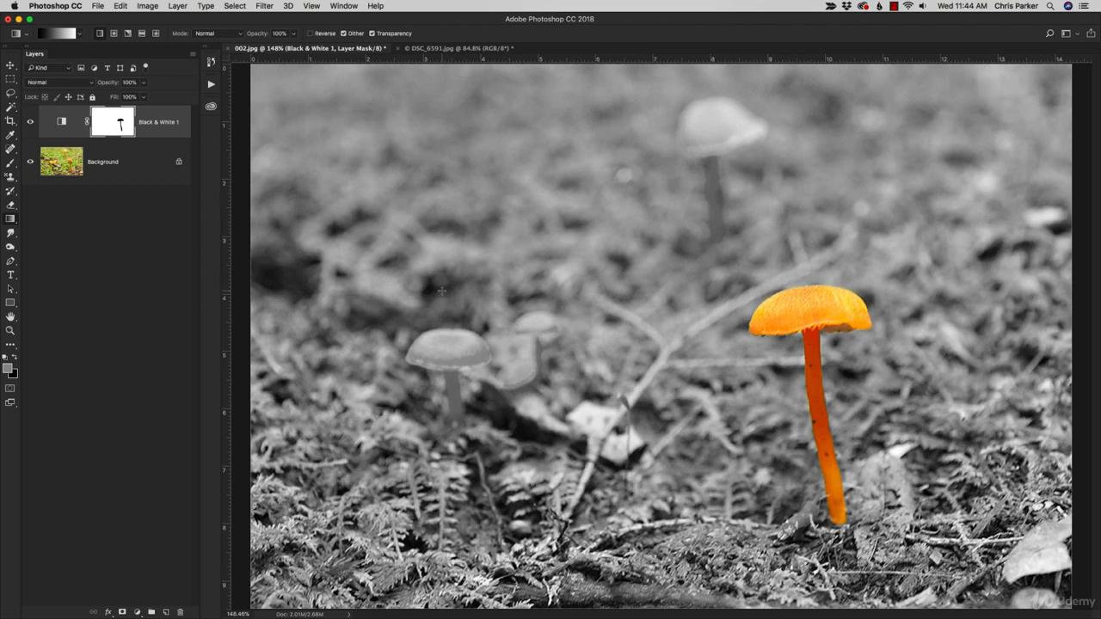
Step: Draw a diagonal gradient on the mask from the image's upper-left corner toward its center, and undo it
left_click_drag(285, 99, 549, 320)
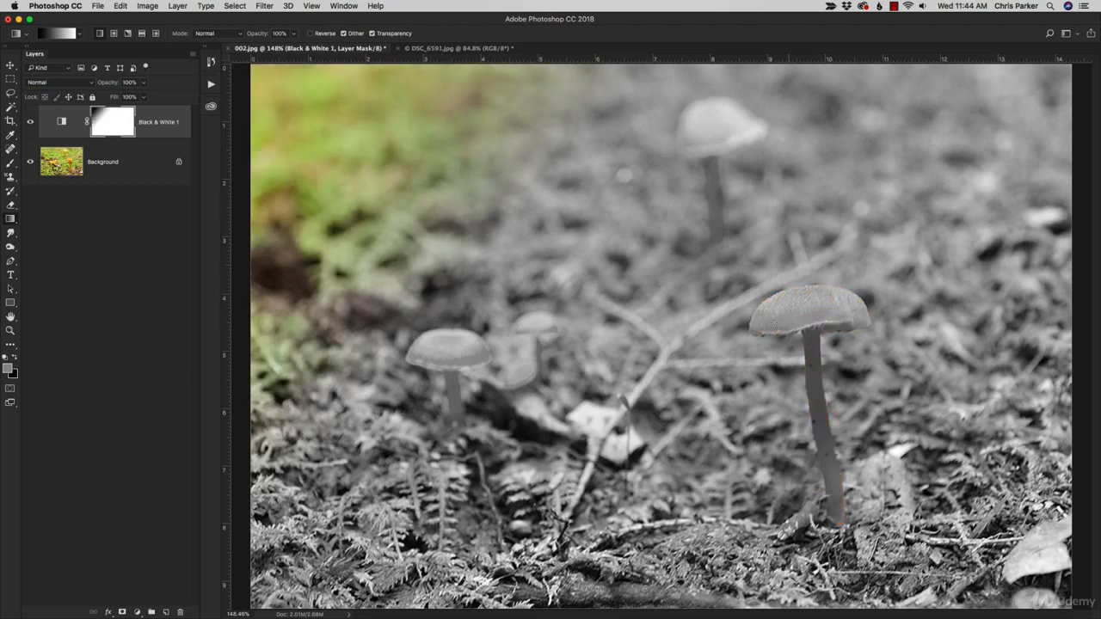
key("super+z")
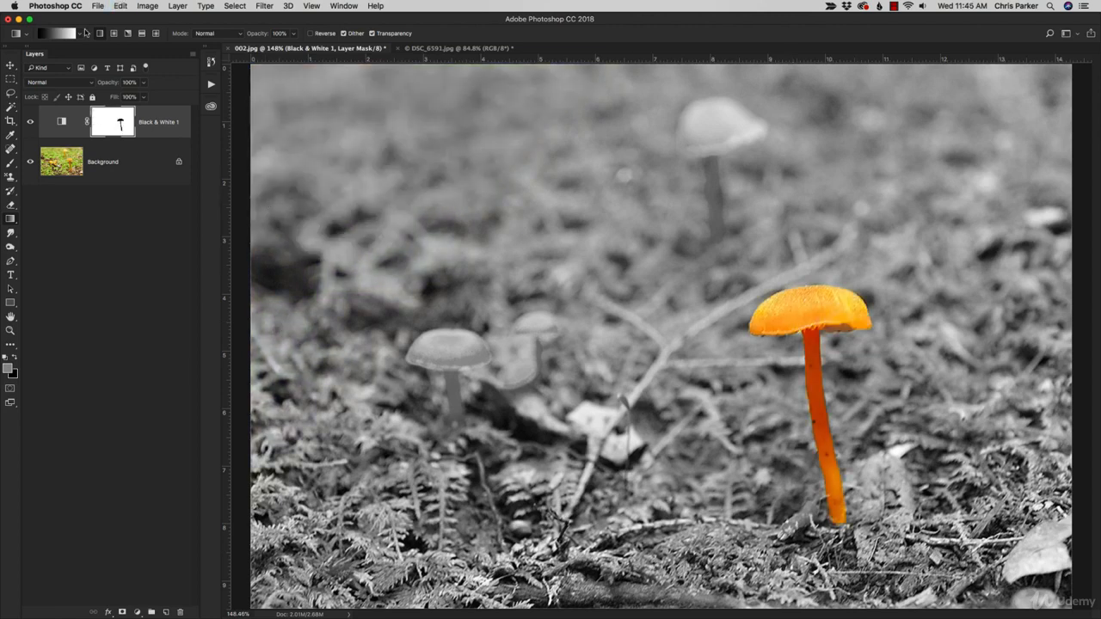
Step: Edit the Black, White gradient so the opacity stop at its white end is 0%
left_click(53, 35)
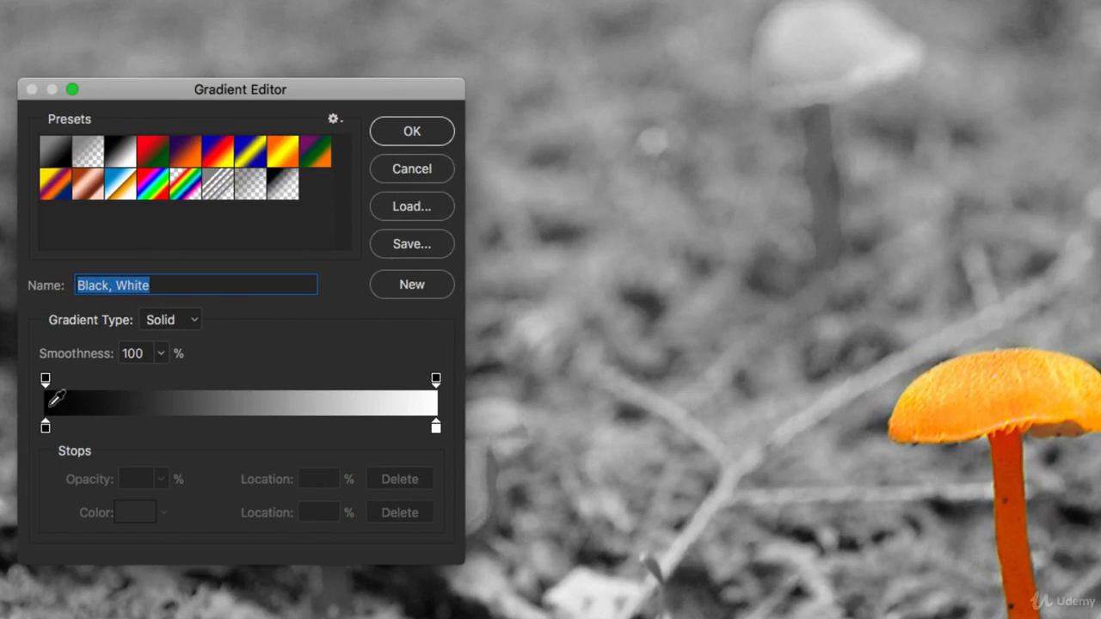
left_click(436, 379)
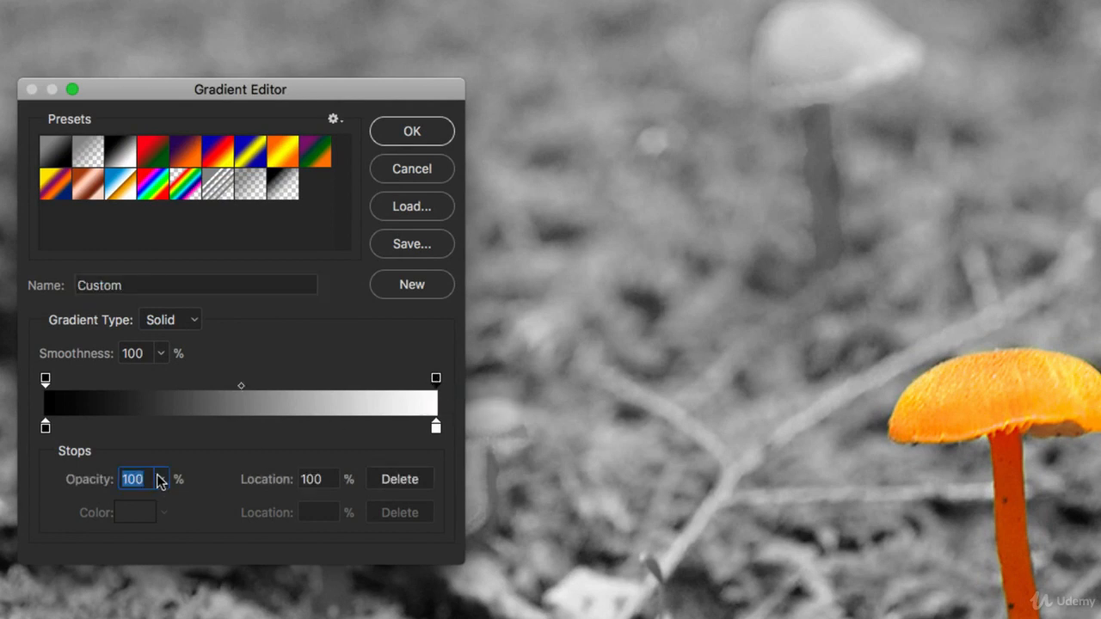
left_click(160, 479)
left_click_drag(147, 506, 40, 504)
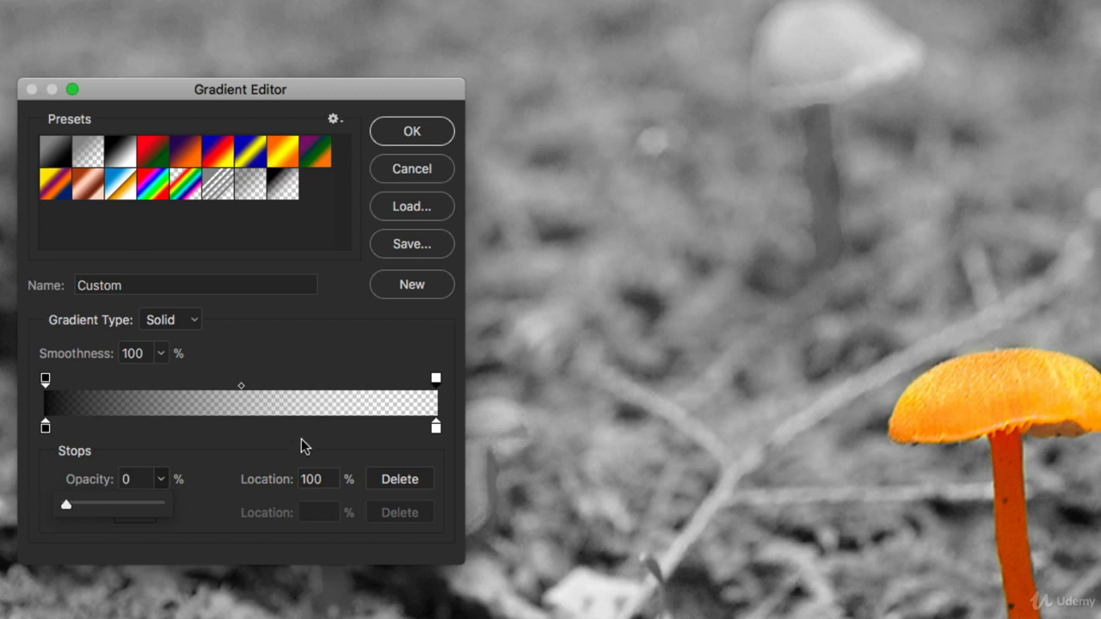
left_click(436, 378)
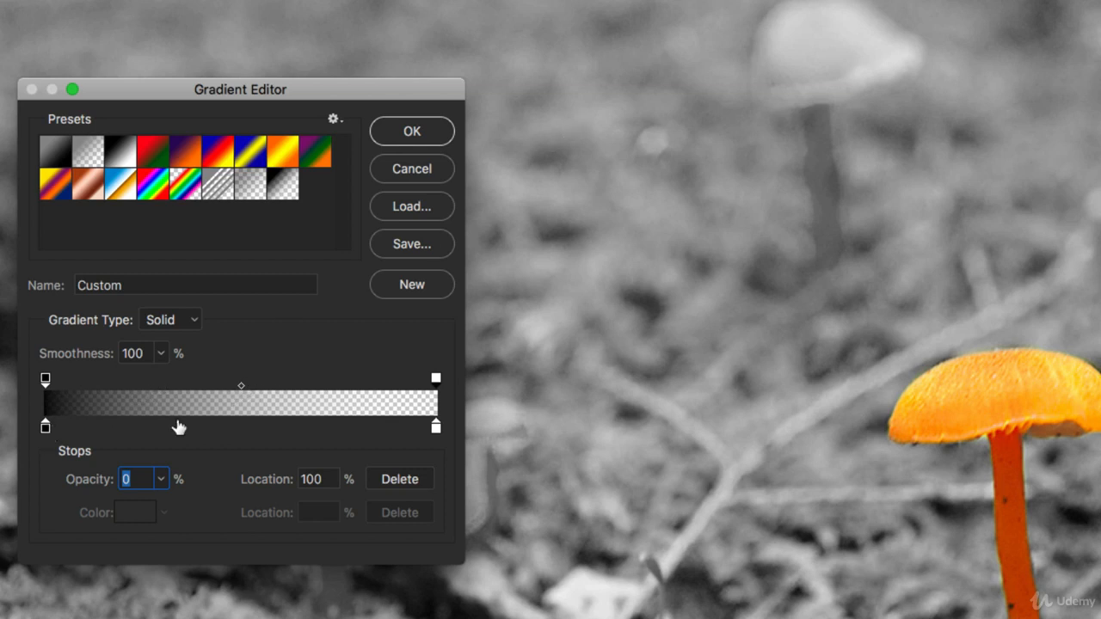
Step: Try the black end's opacity stop at 66%, return it to 0%, and save and accept the custom gradient as a new preset
left_click_drag(48, 389, 303, 386)
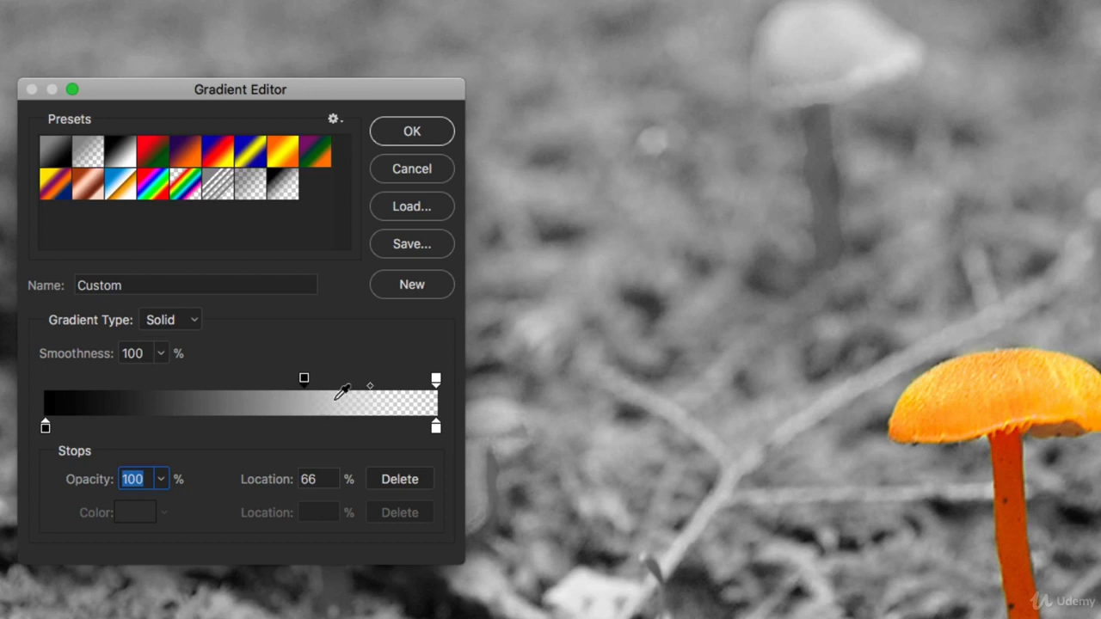
left_click_drag(304, 379, 29, 386)
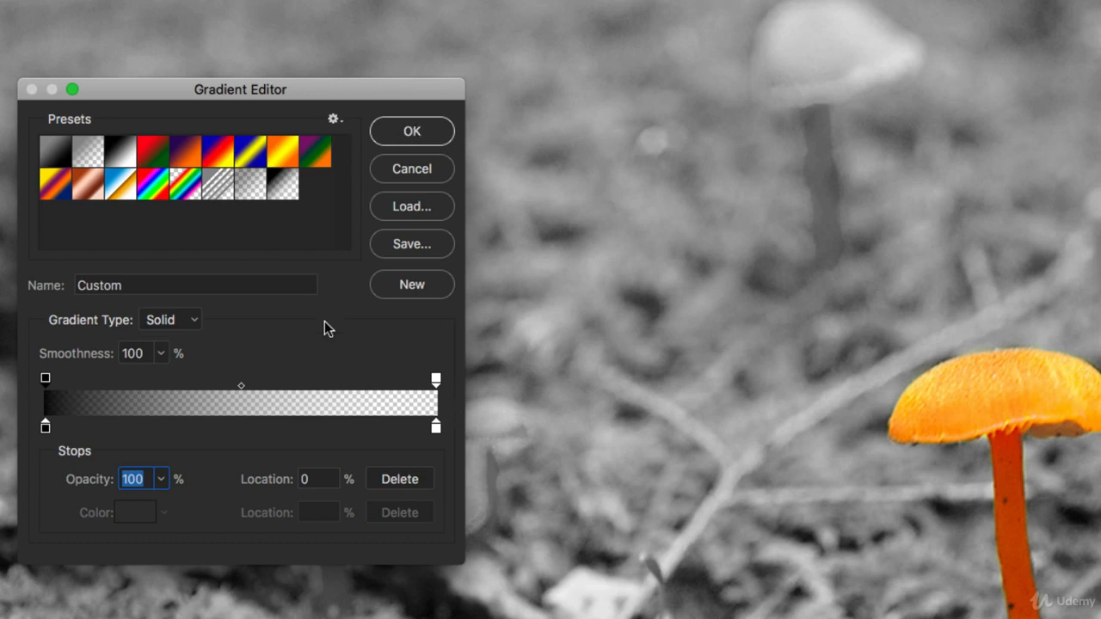
left_click(415, 284)
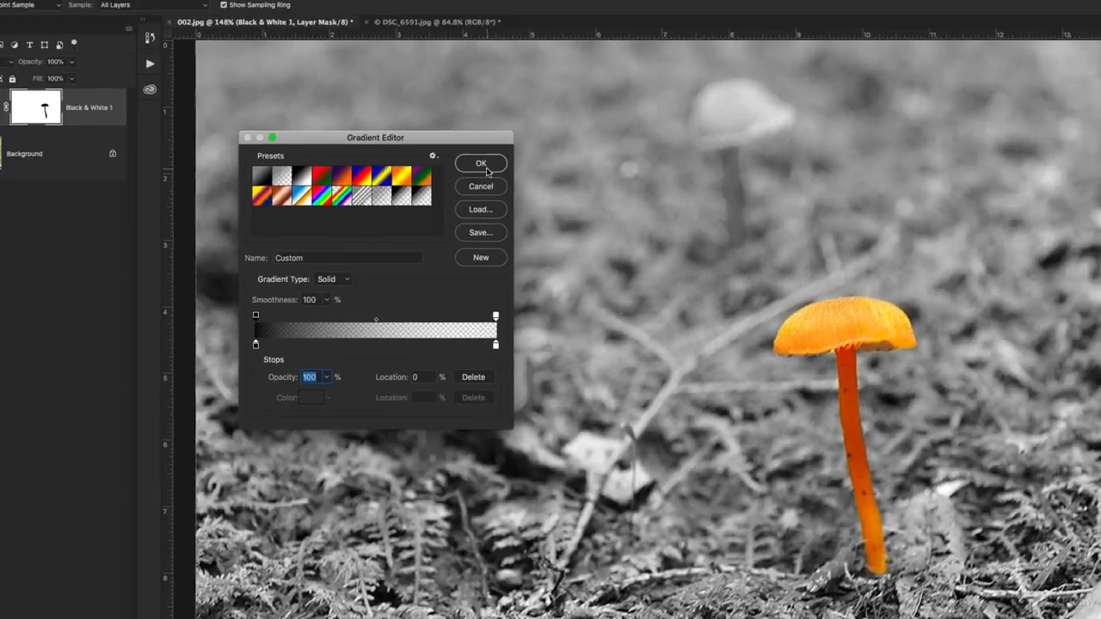
left_click(484, 165)
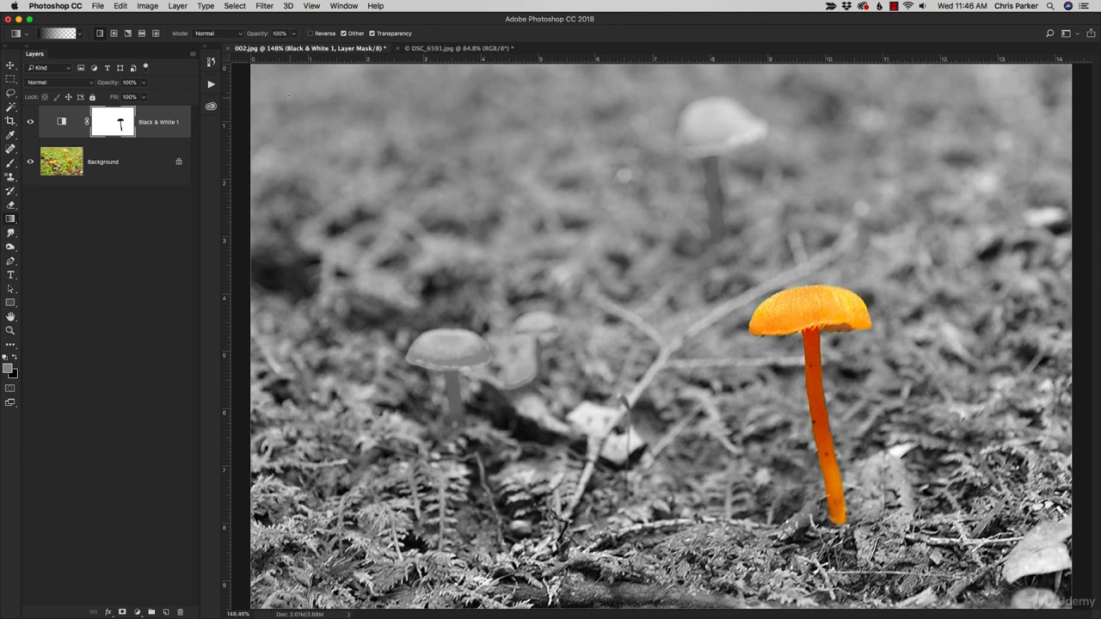
Step: Draw three black-to-transparent gradients on the Black & White 1 mask, inward from the image's upper-left corner, upper-right corner and lower edge
left_click_drag(288, 97, 580, 333)
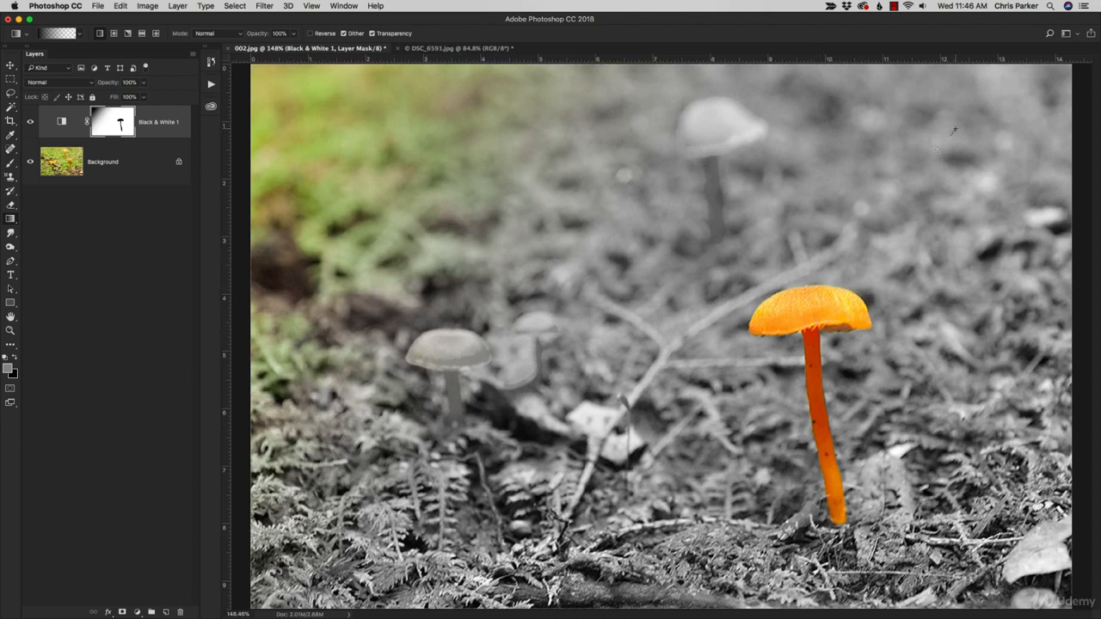
left_click_drag(953, 131, 835, 255)
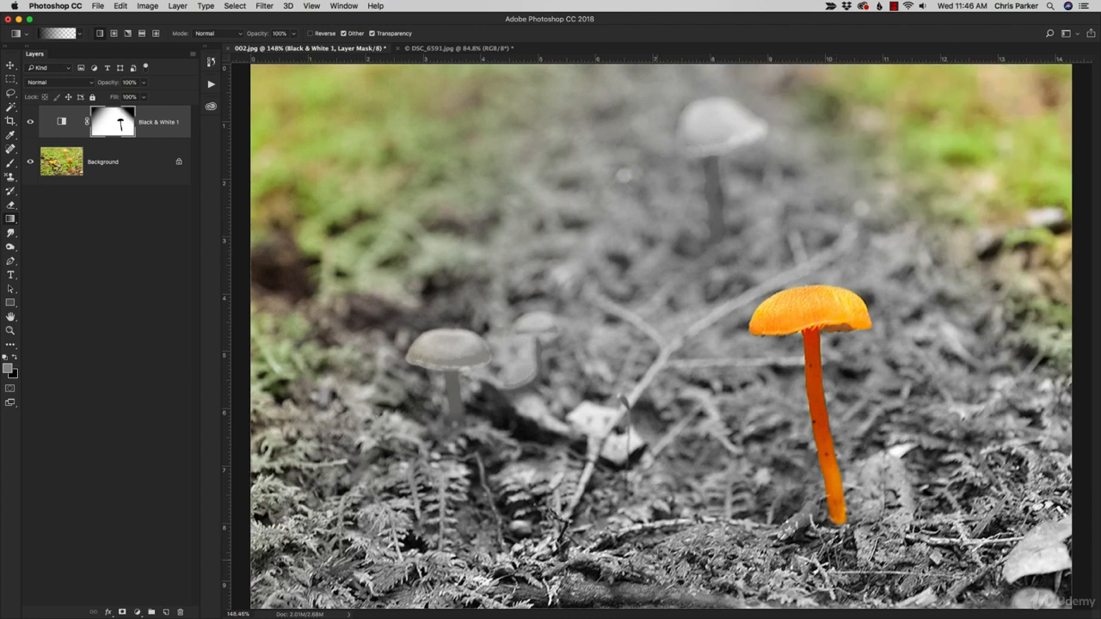
left_click_drag(653, 507, 655, 416)
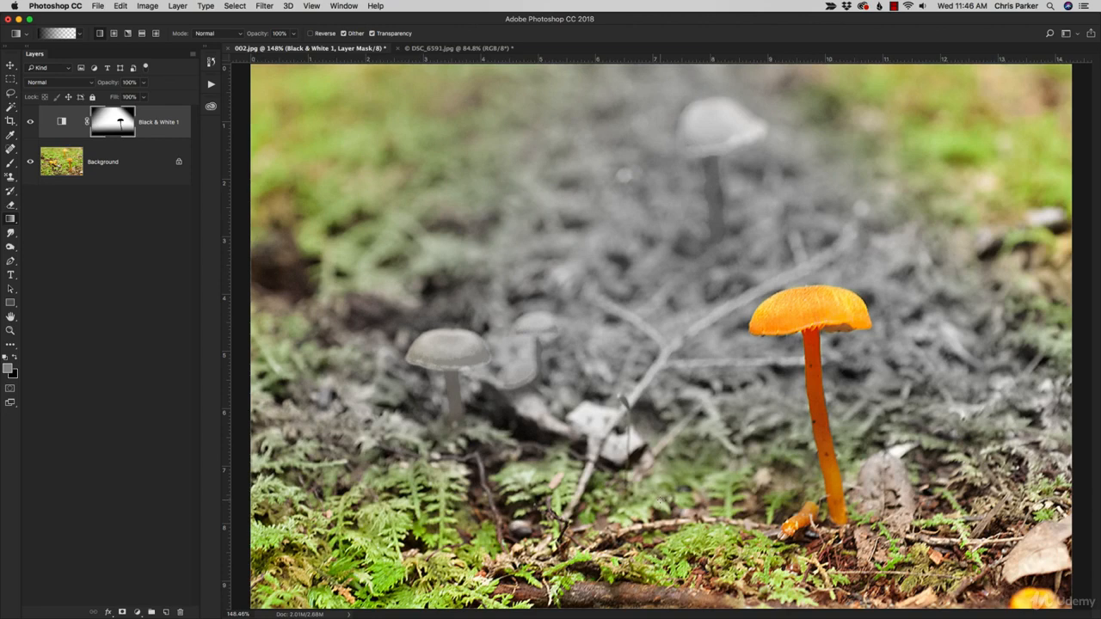
Step: Switch to the DSC_6591.jpg lake photo and add a Hue/Saturation adjustment layer with the default name
left_click(446, 49)
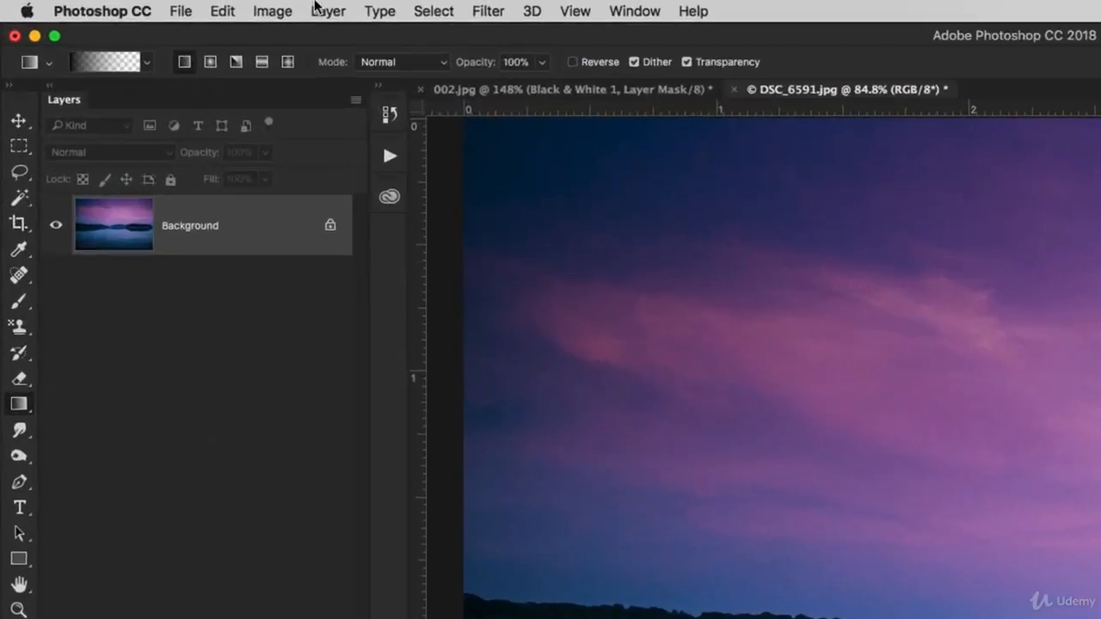
left_click(175, 5)
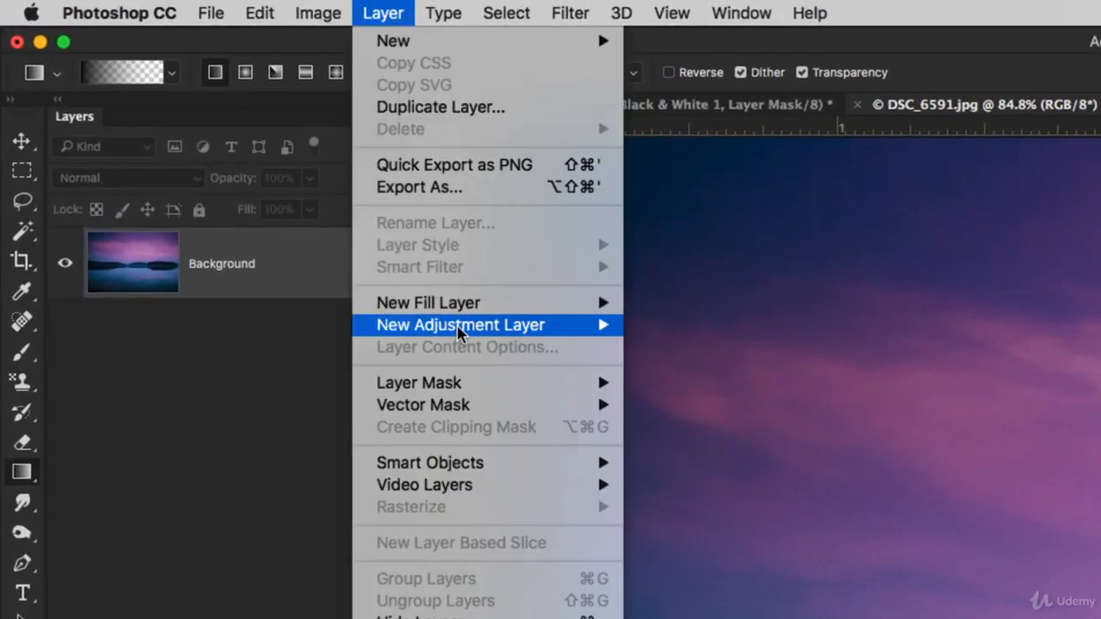
mouse_move(458, 334)
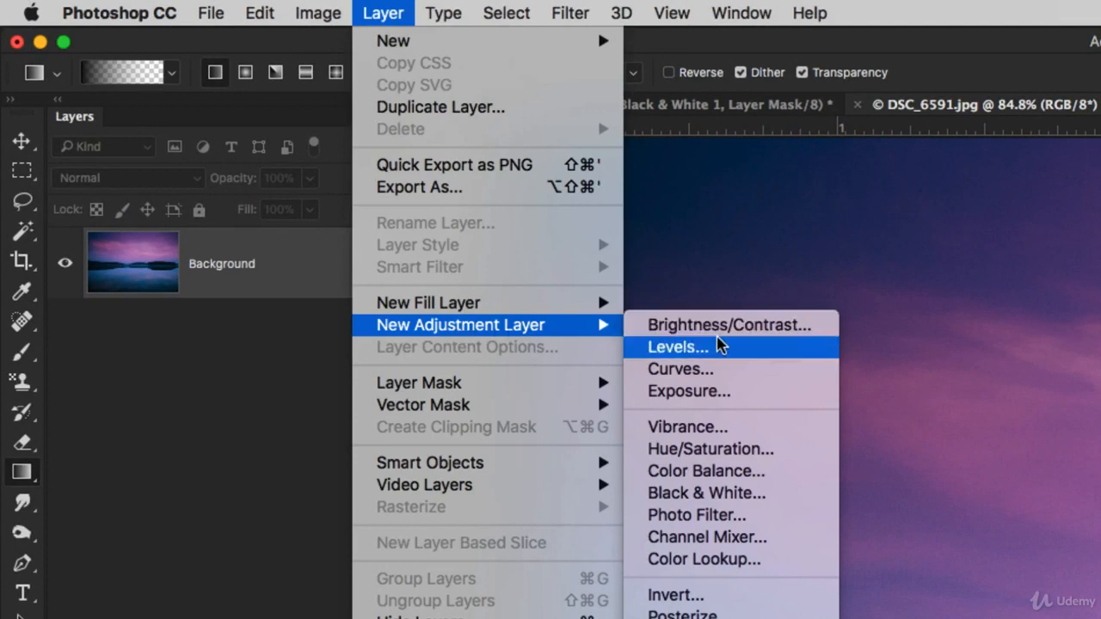
left_click(722, 454)
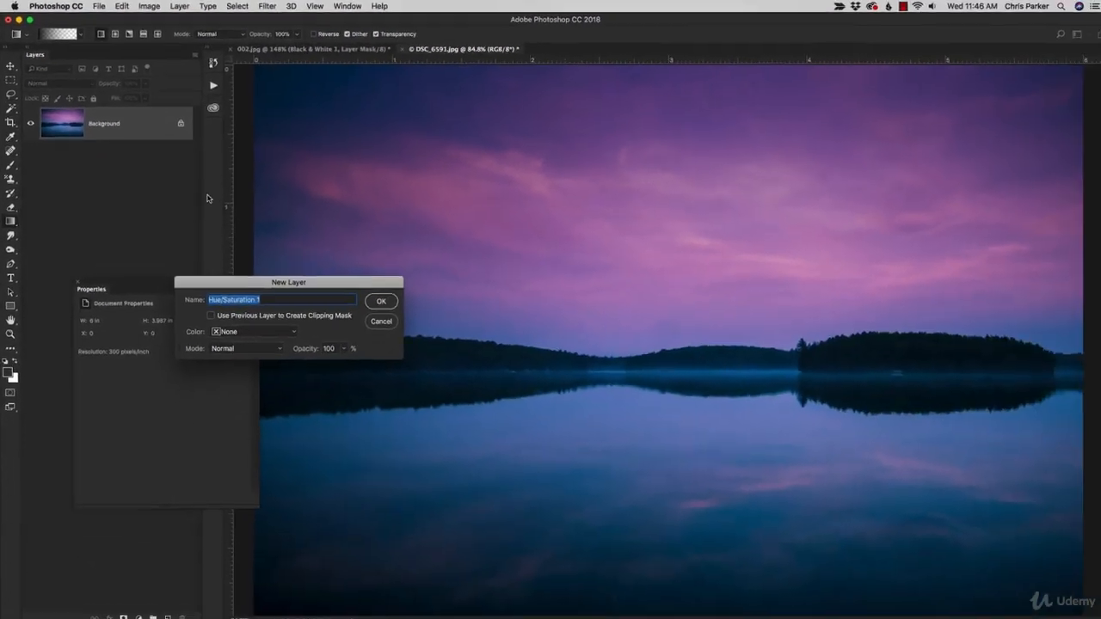
left_click(376, 297)
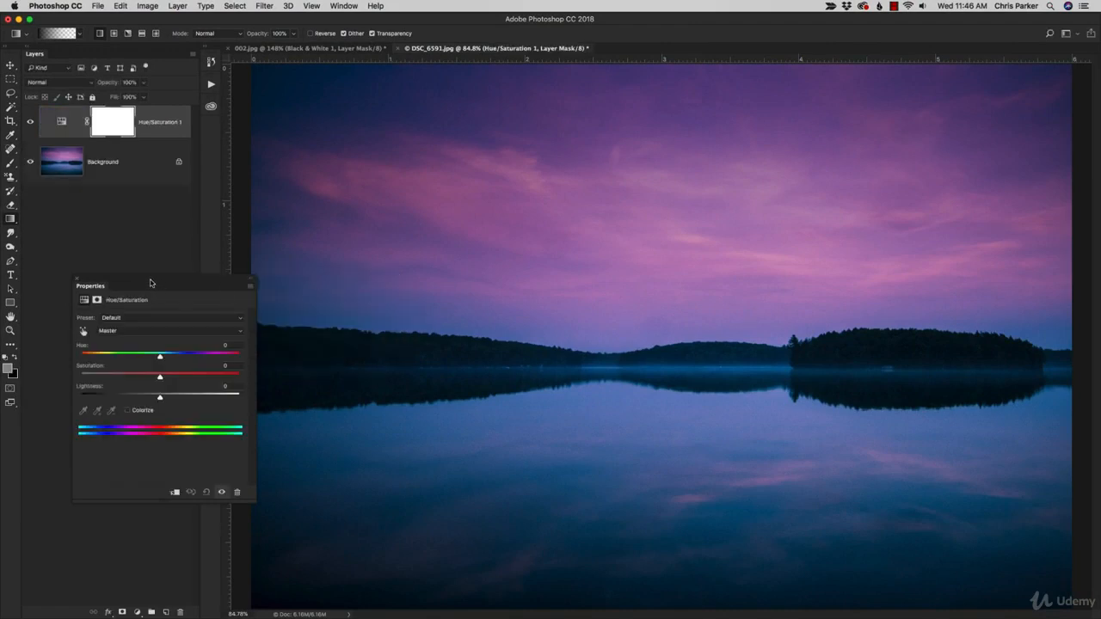
Step: Limit the Hue/Saturation adjustment to Blues and raise the hue so the blues shift strongly toward magenta
left_click_drag(152, 282, 307, 67)
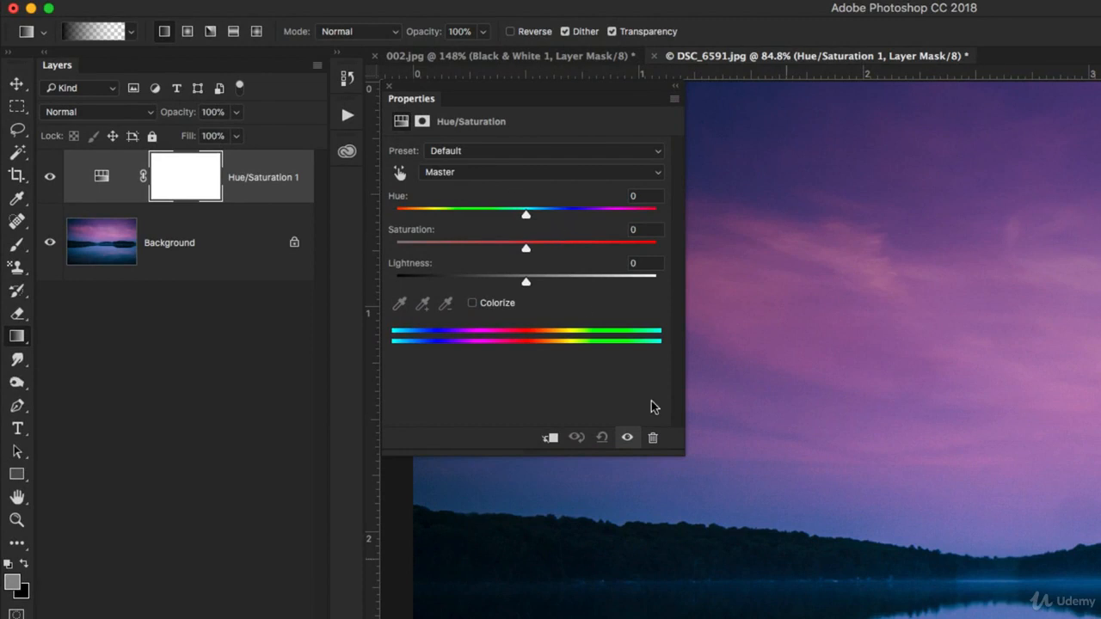
left_click(479, 175)
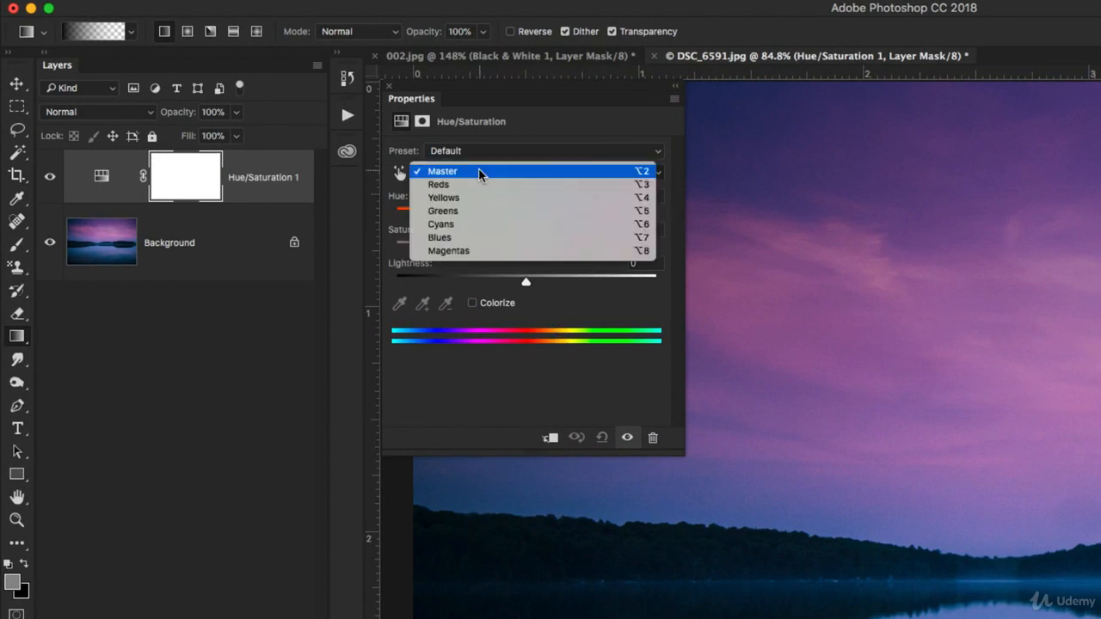
left_click(479, 172)
left_click(473, 179)
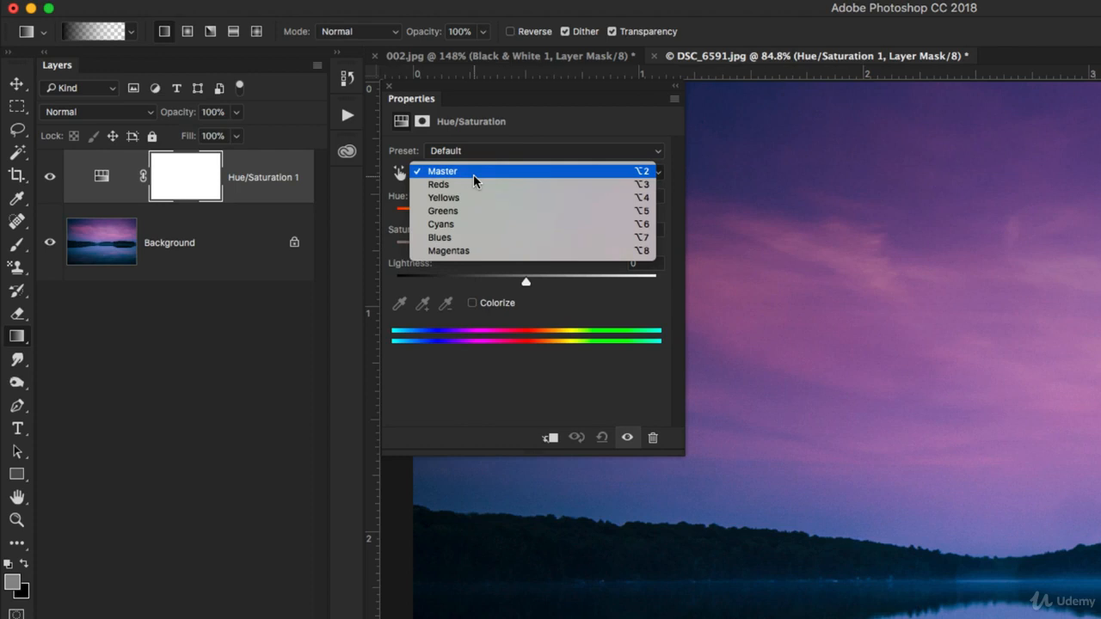
left_click(476, 238)
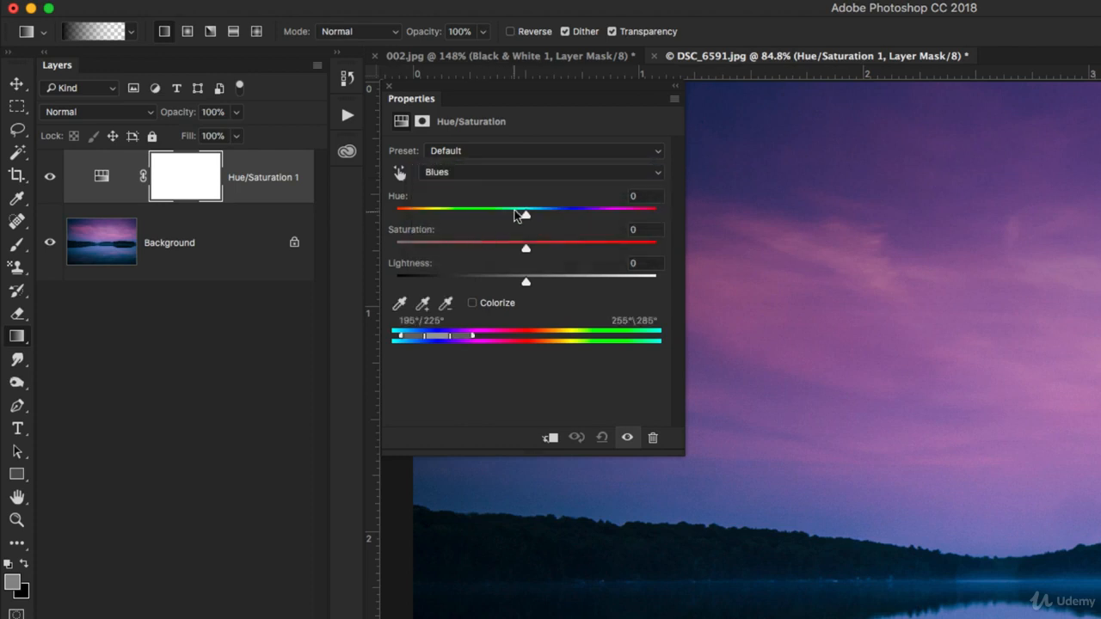
left_click_drag(525, 214, 596, 225)
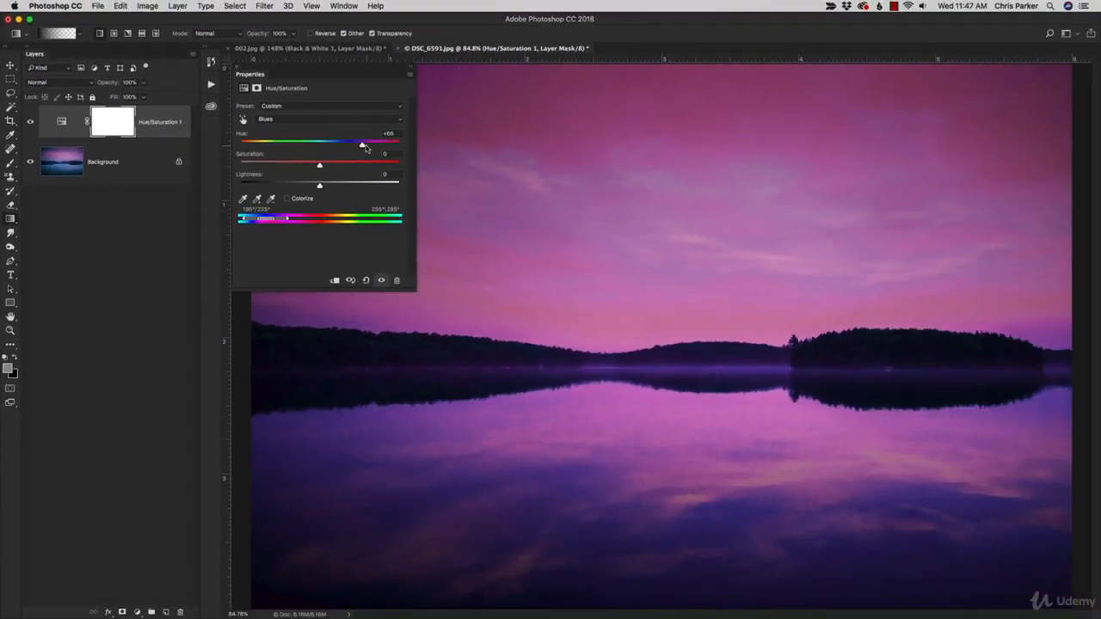
left_click_drag(362, 147, 359, 148)
Step: Compare the lake photo with and without the Hue/Saturation 1 adjustment, keeping its mask selected, and put away the layer's properties
left_click(111, 127)
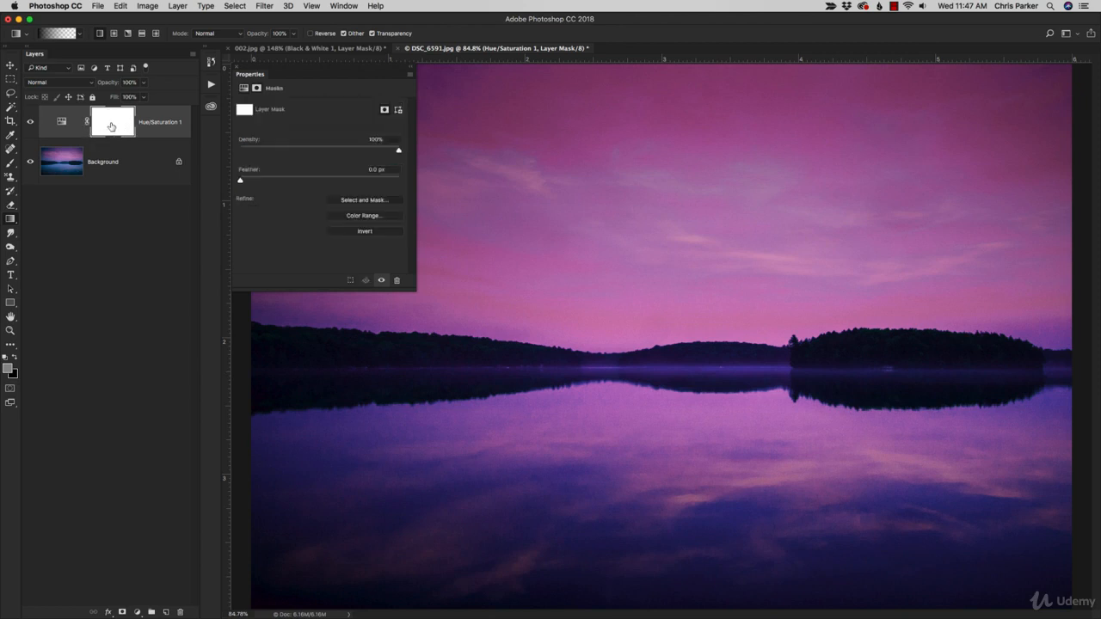
left_click(31, 122)
left_click(30, 122)
left_click(31, 122)
left_click(31, 123)
left_click(235, 68)
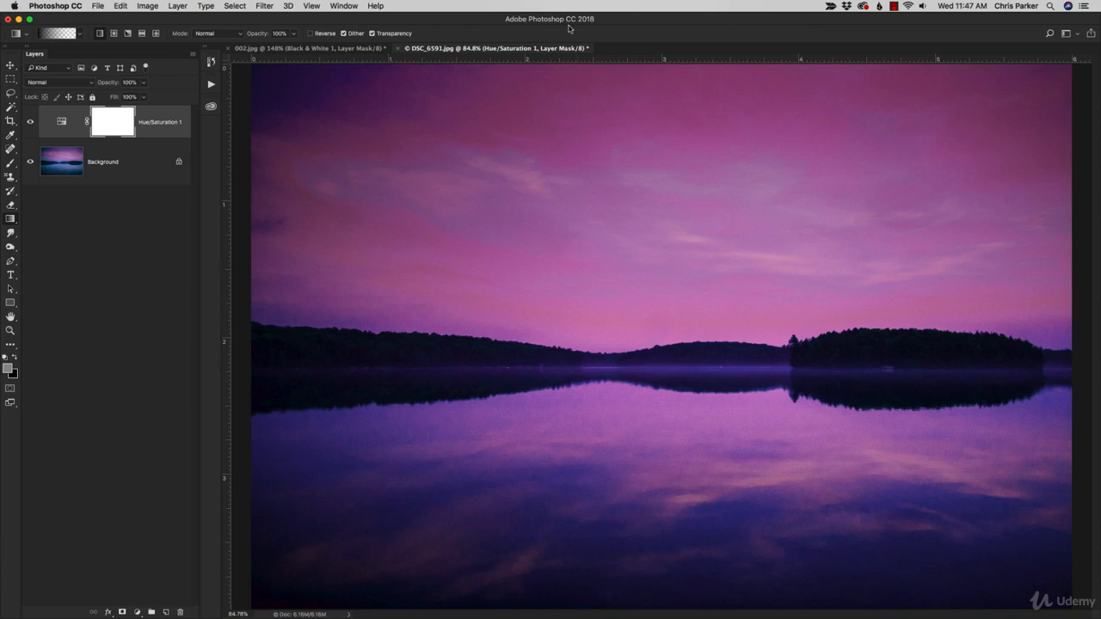
Step: Draw a linear Black, White preset gradient on the Hue/Saturation 1 mask, from the waterline straight down to the image's lower edge
left_click(56, 33)
left_click(342, 182)
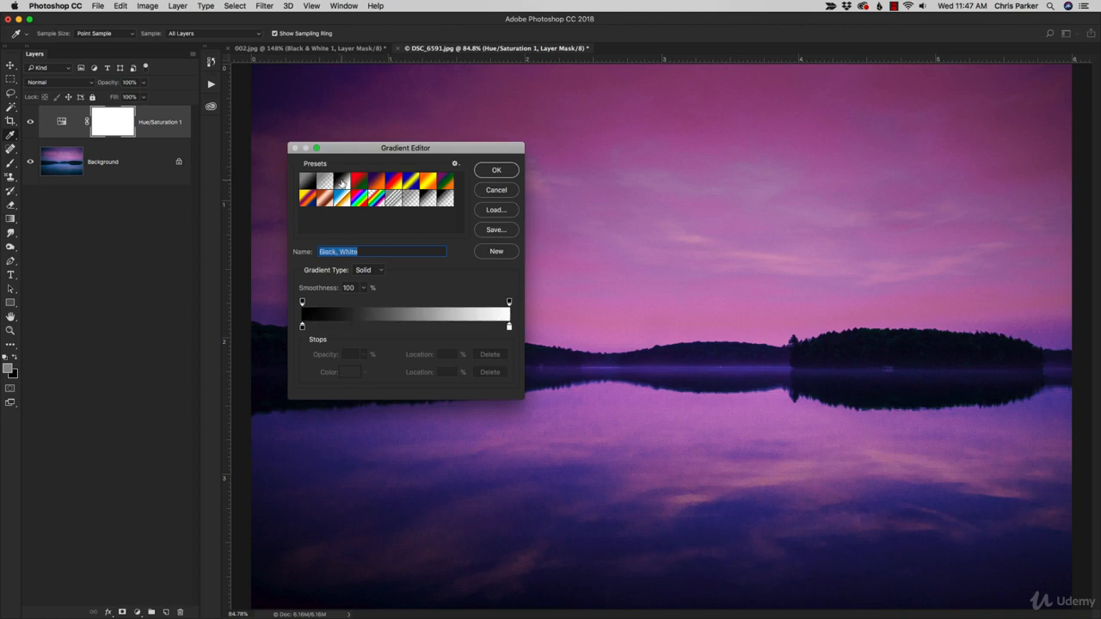
left_click(484, 169)
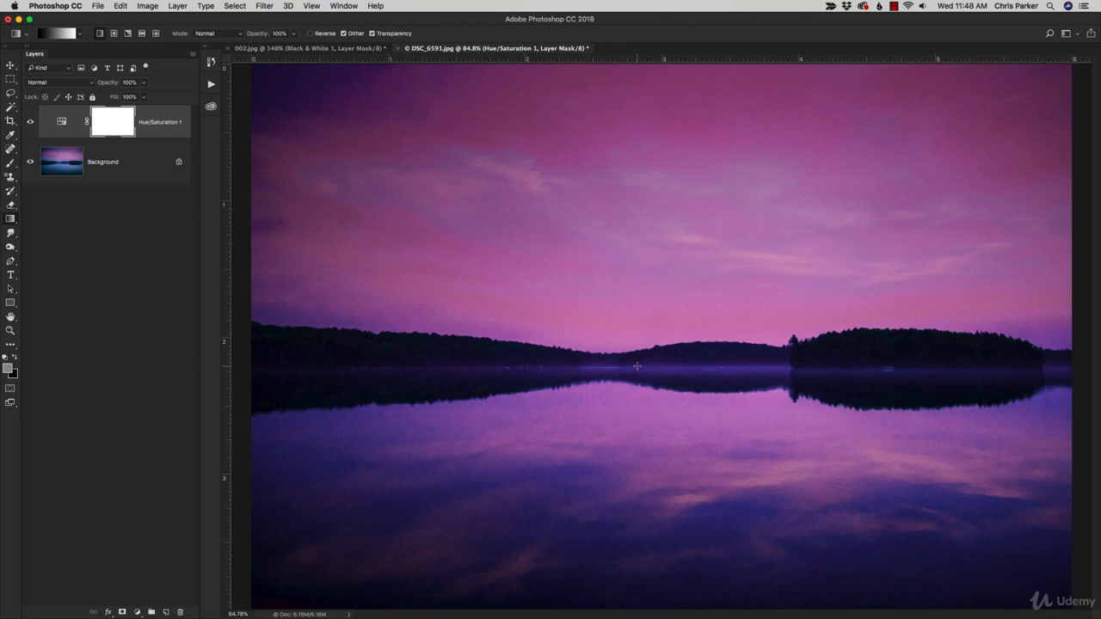
left_click_drag(636, 367, 664, 505)
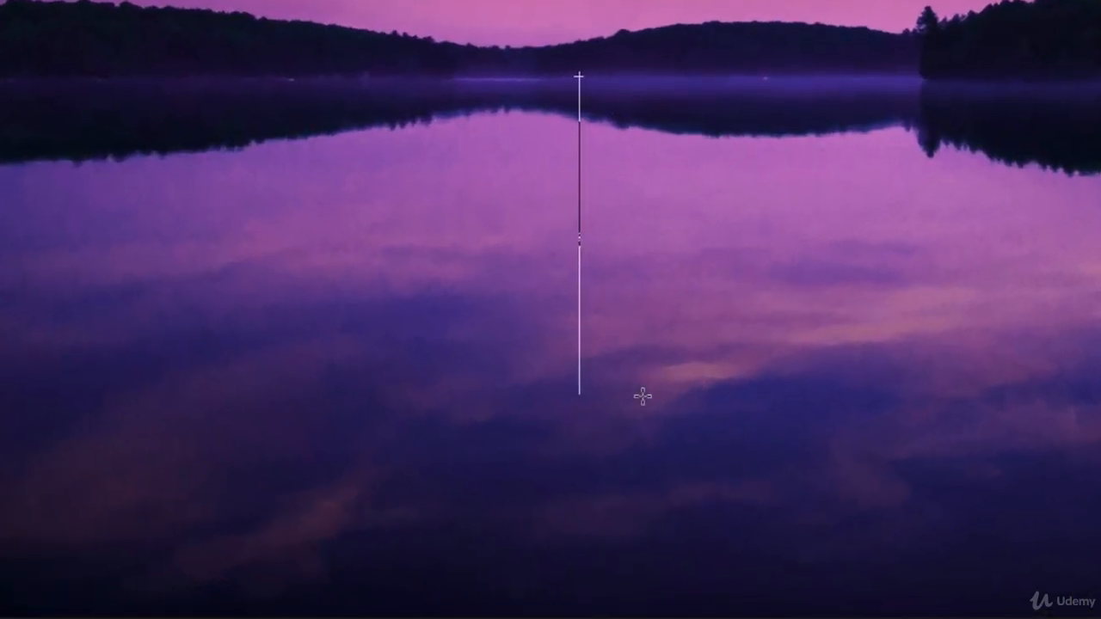
left_click_drag(642, 396, 645, 615)
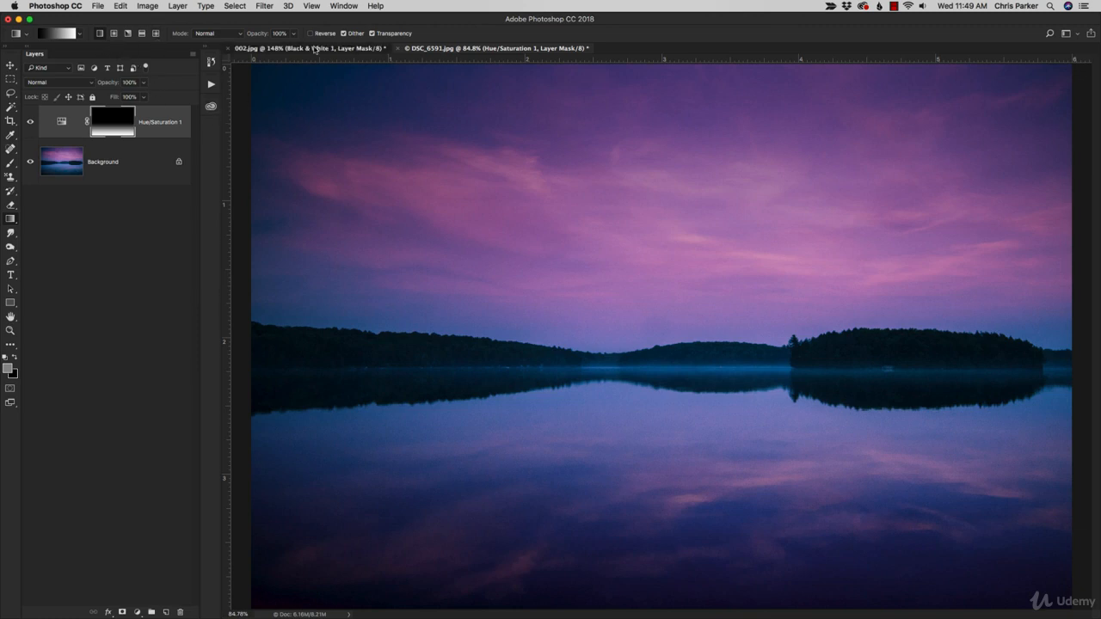
Step: Switch to 002.jpg and revert its history to the last Master Opacity Change, before the three gradients
left_click(315, 49)
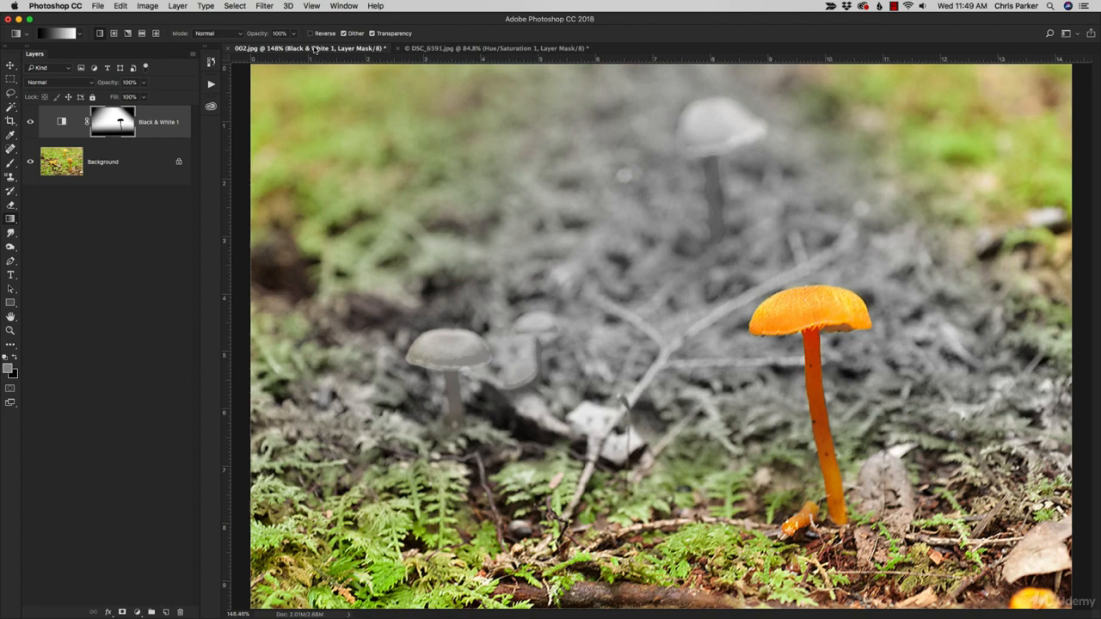
left_click(211, 62)
scroll(284, 426, "down", 5)
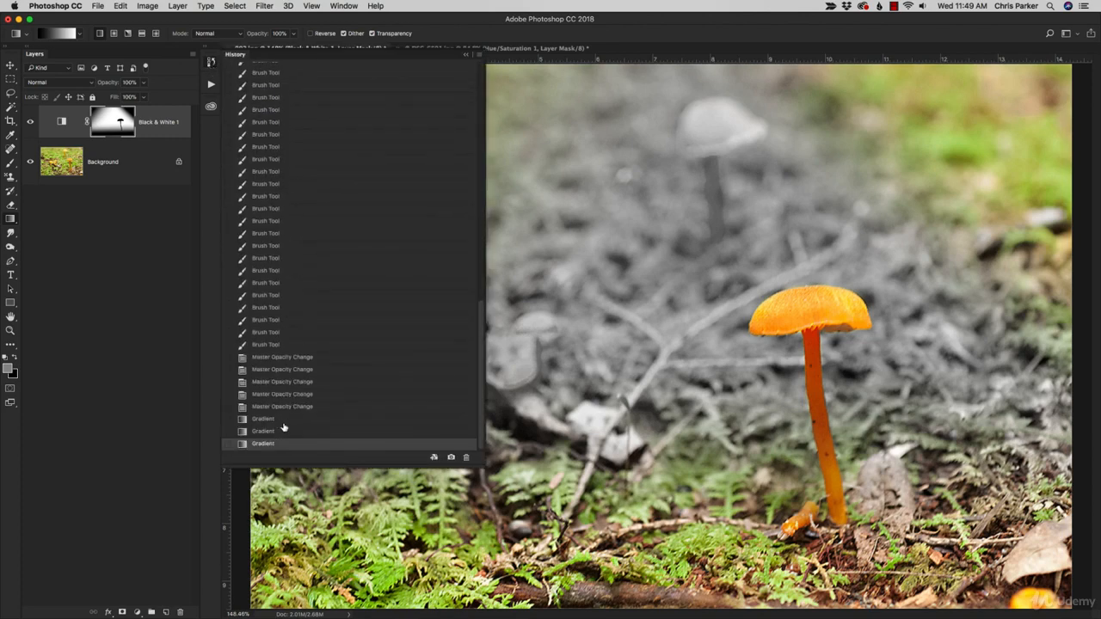
left_click(285, 406)
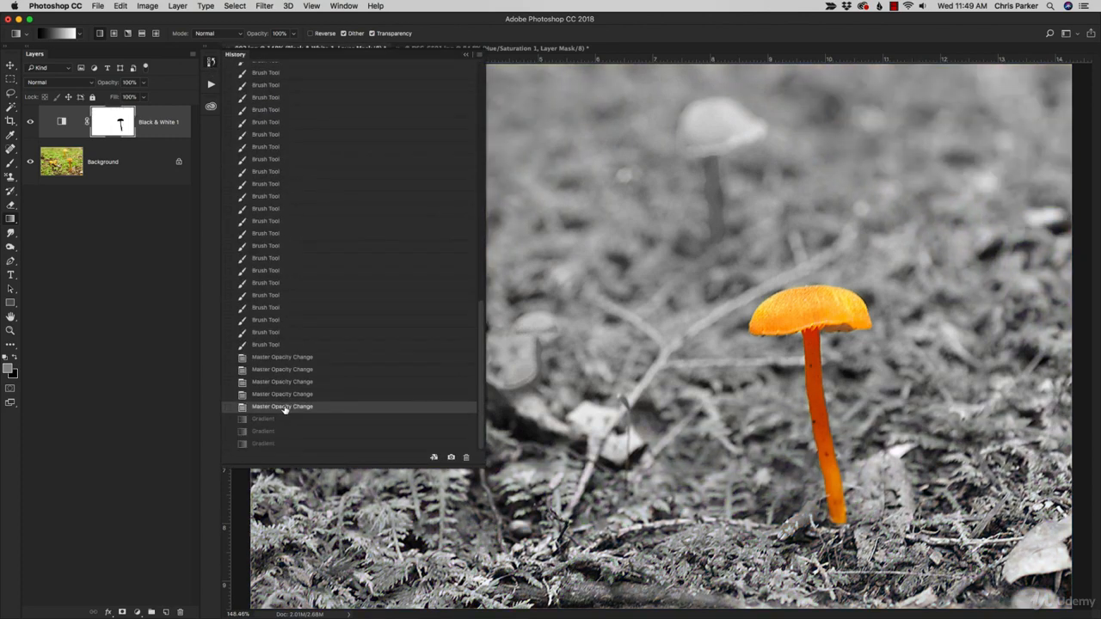
left_click(624, 29)
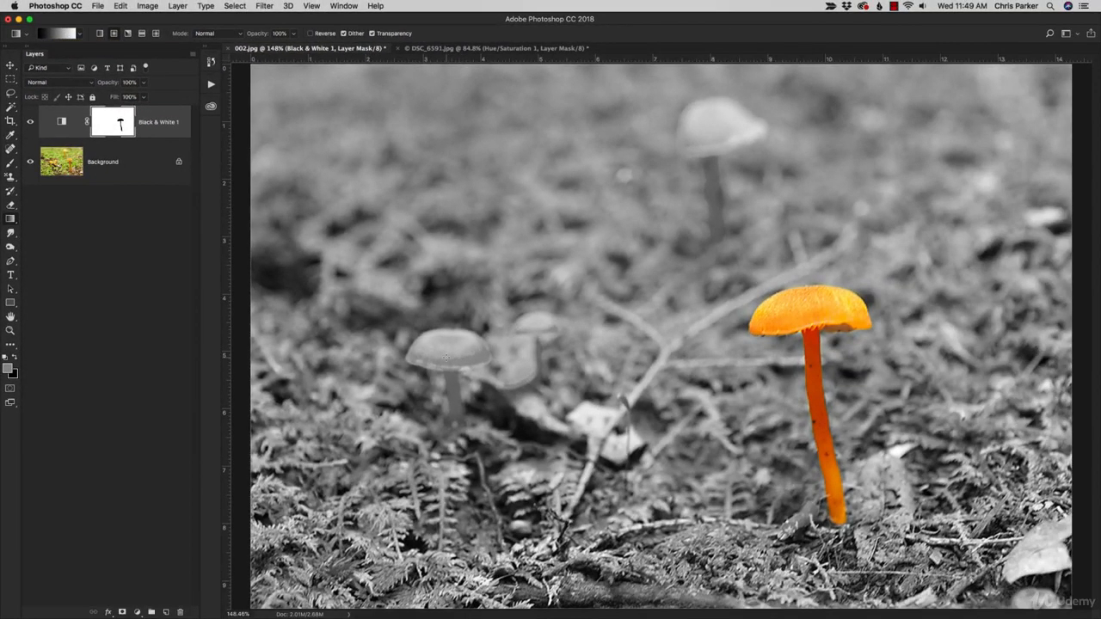
Step: Draw a radial black-to-white gradient on the Black & White 1 mask outward from the small left mushroom's cap, and view the gradient blend modes
left_click_drag(446, 356, 522, 449)
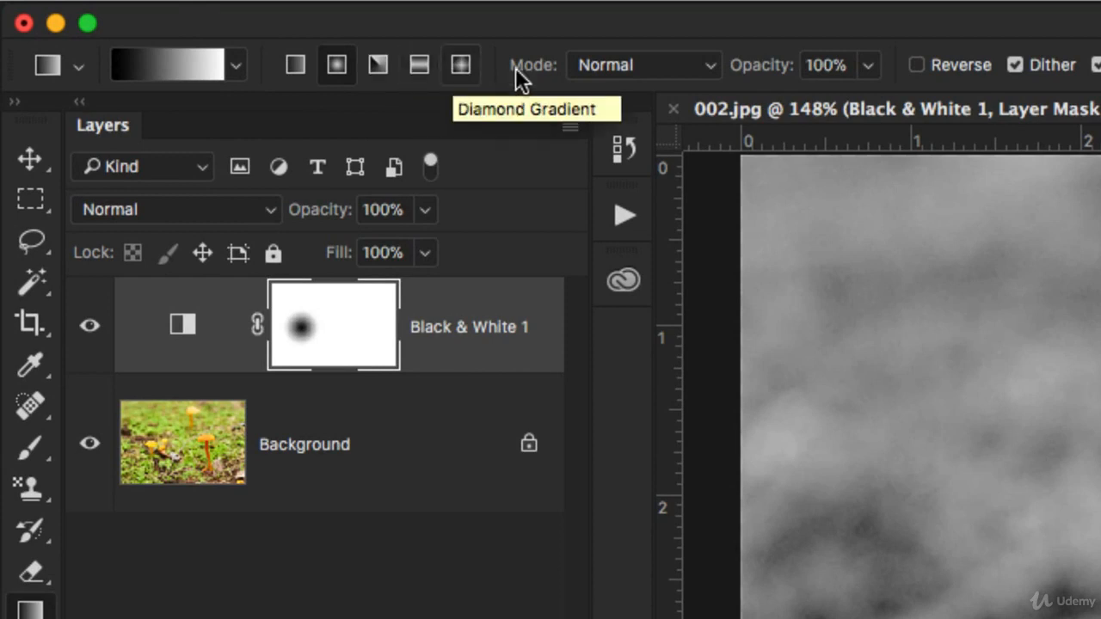
left_click(599, 66)
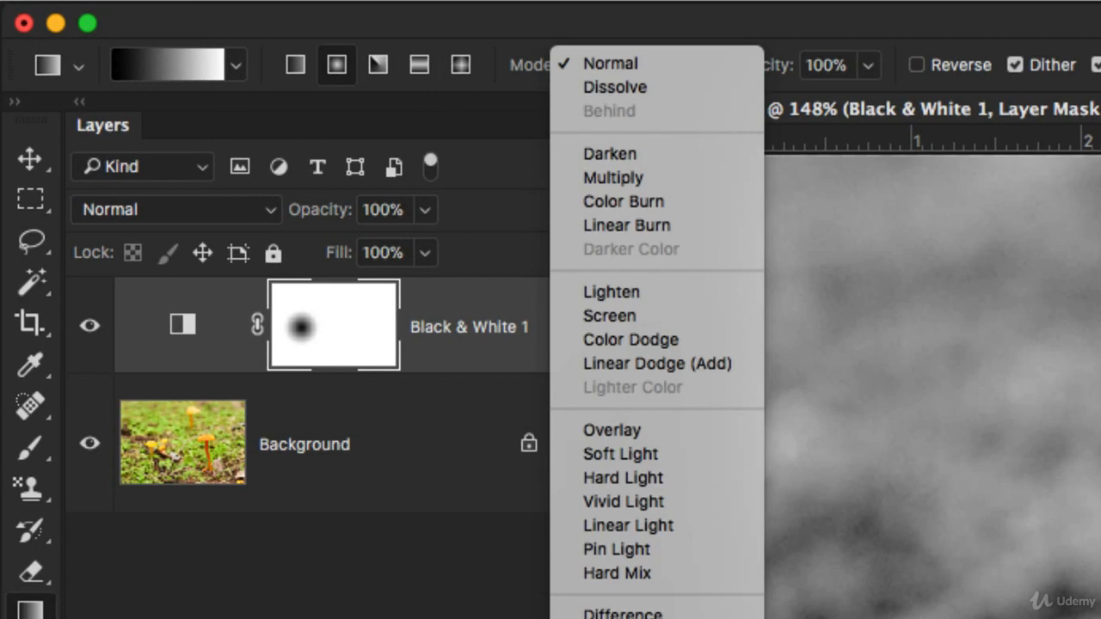
left_click(601, 9)
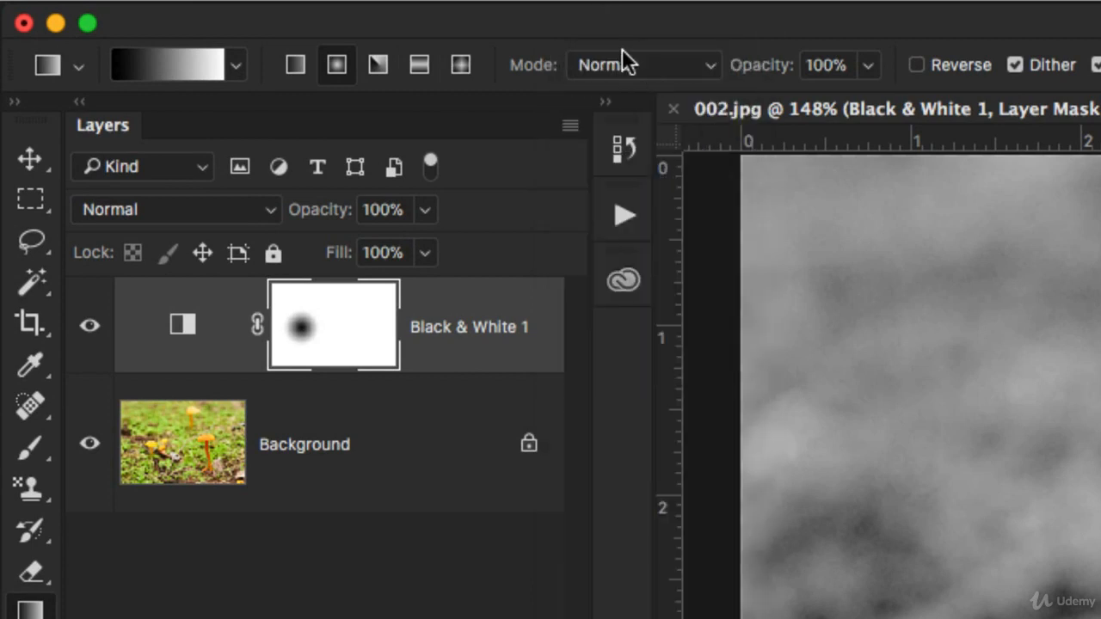